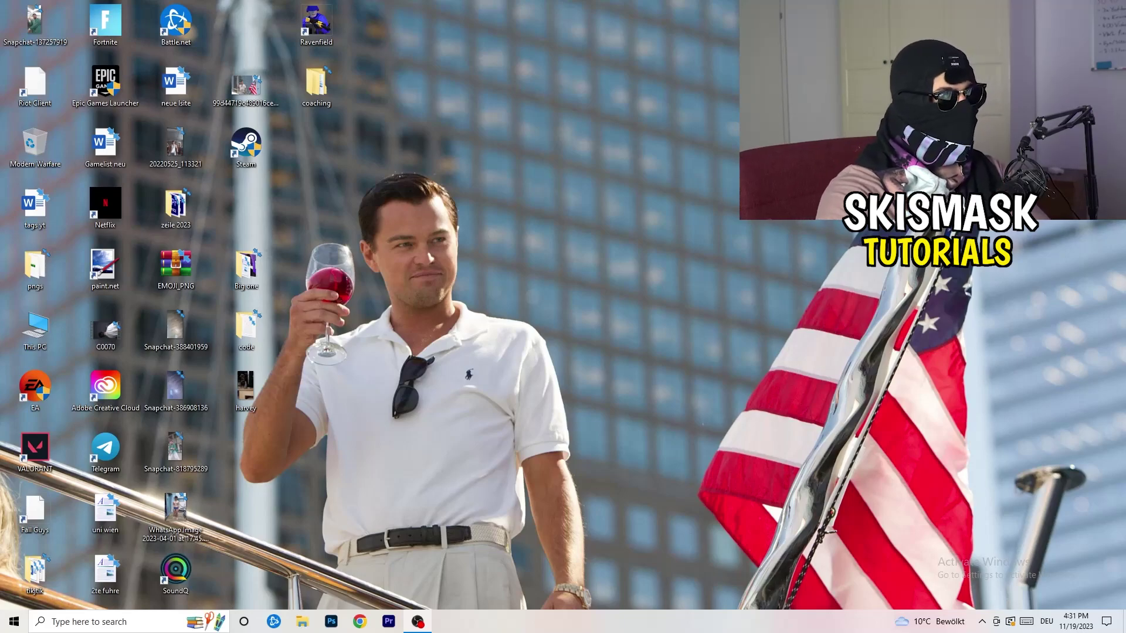
Step: Launch NVIDIA Control Panel from the desktop right-click menu
right_click(604, 210)
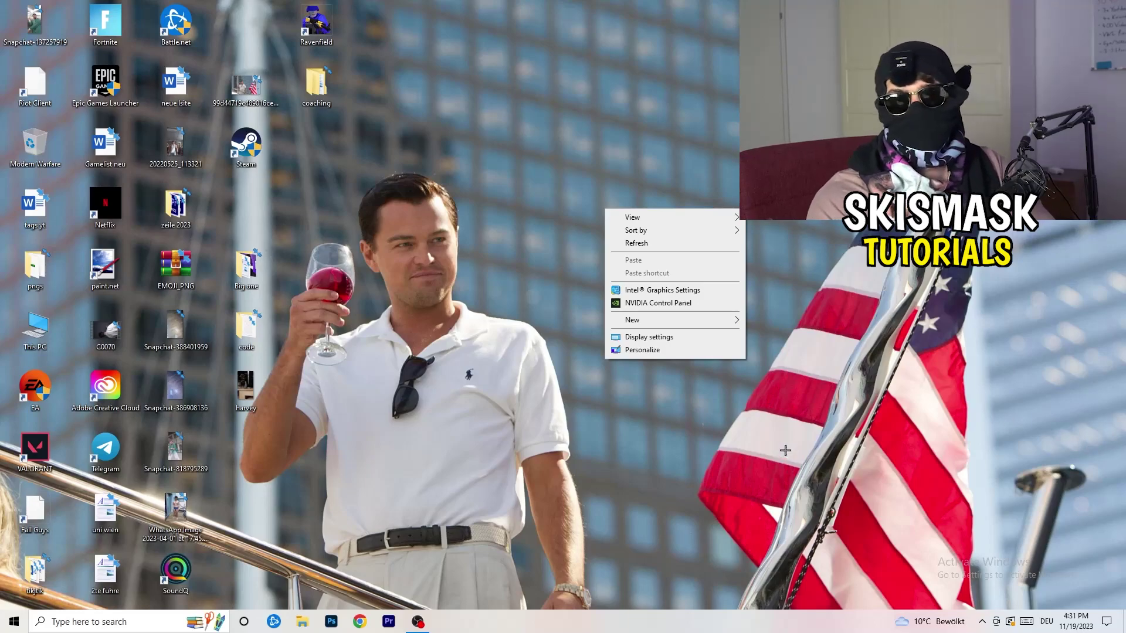
click(656, 302)
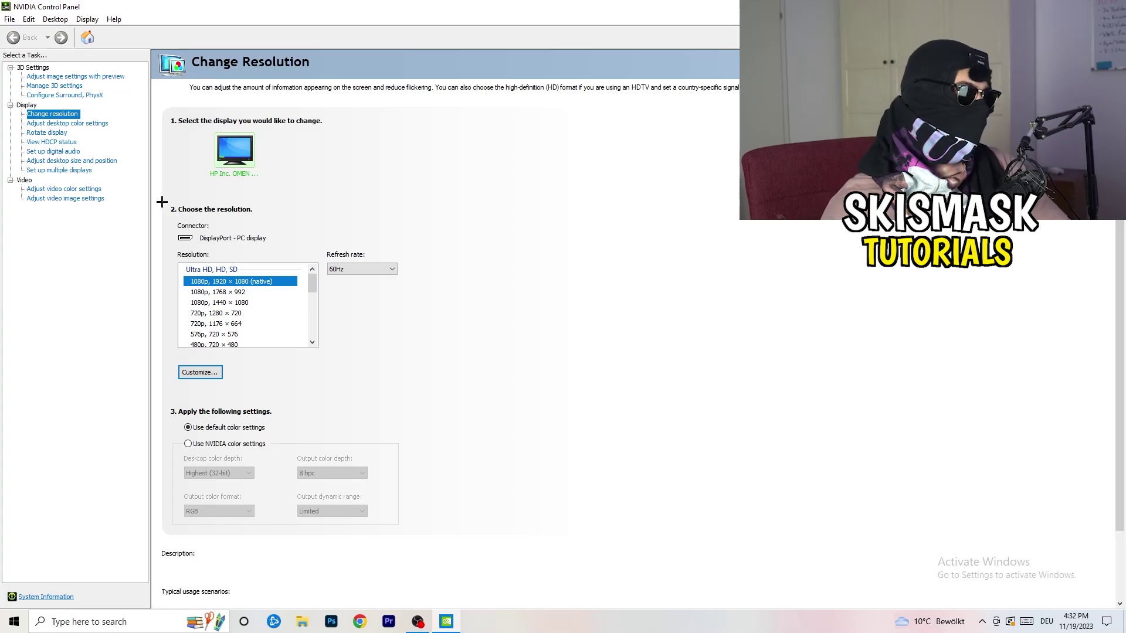
click(206, 373)
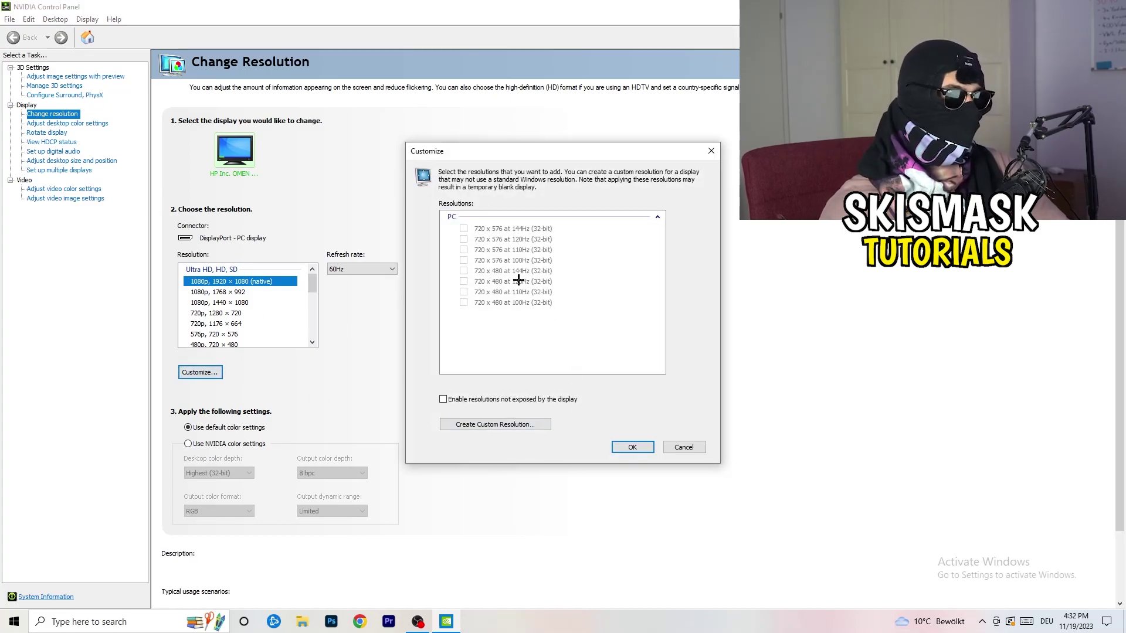
click(516, 424)
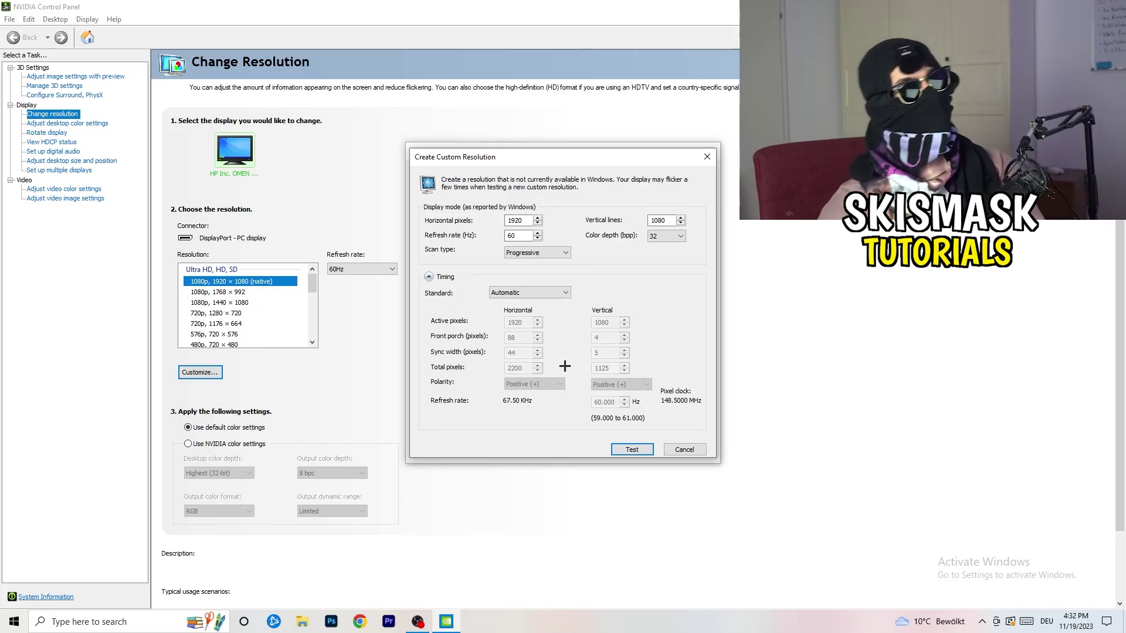
double_click(526, 222)
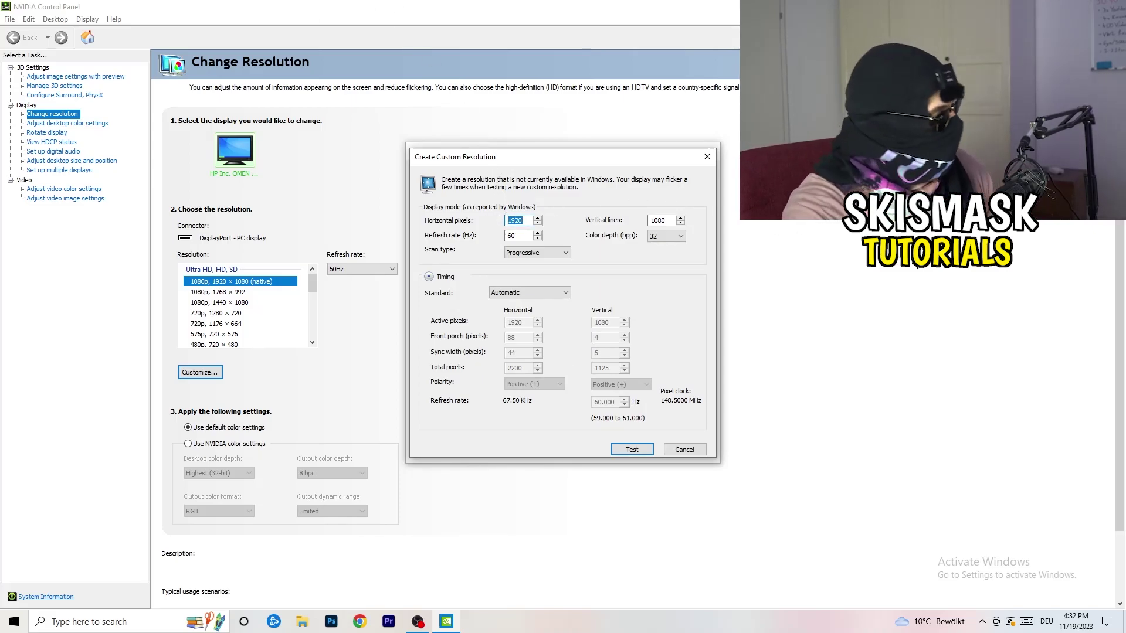
text(1140)
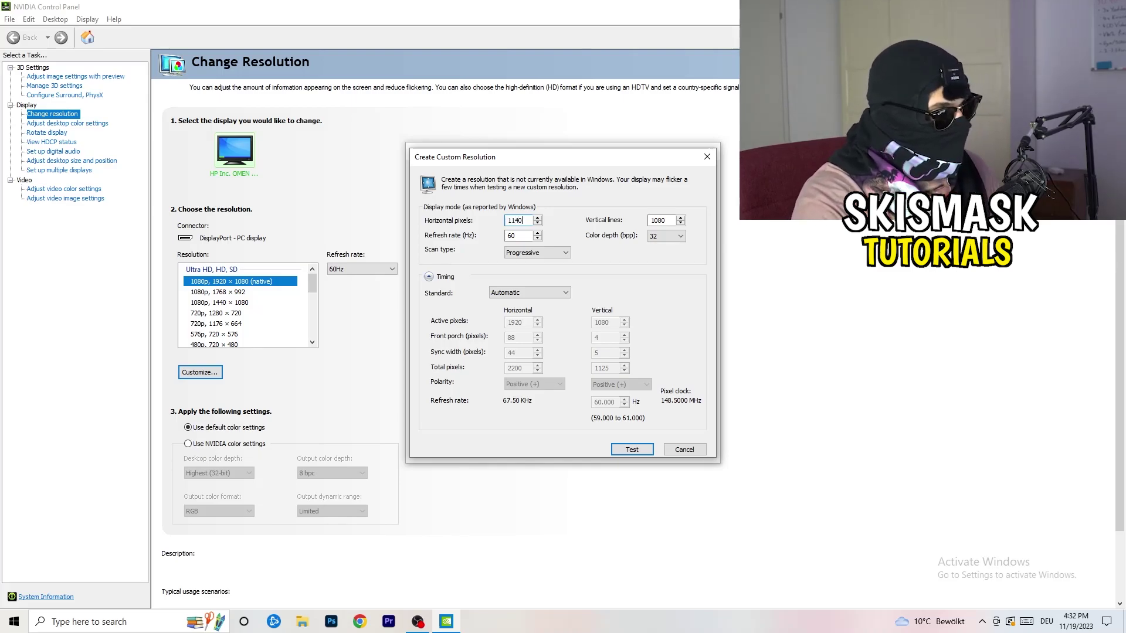
key(BackSpace)
key(BackSpace)
key(BackSpace)
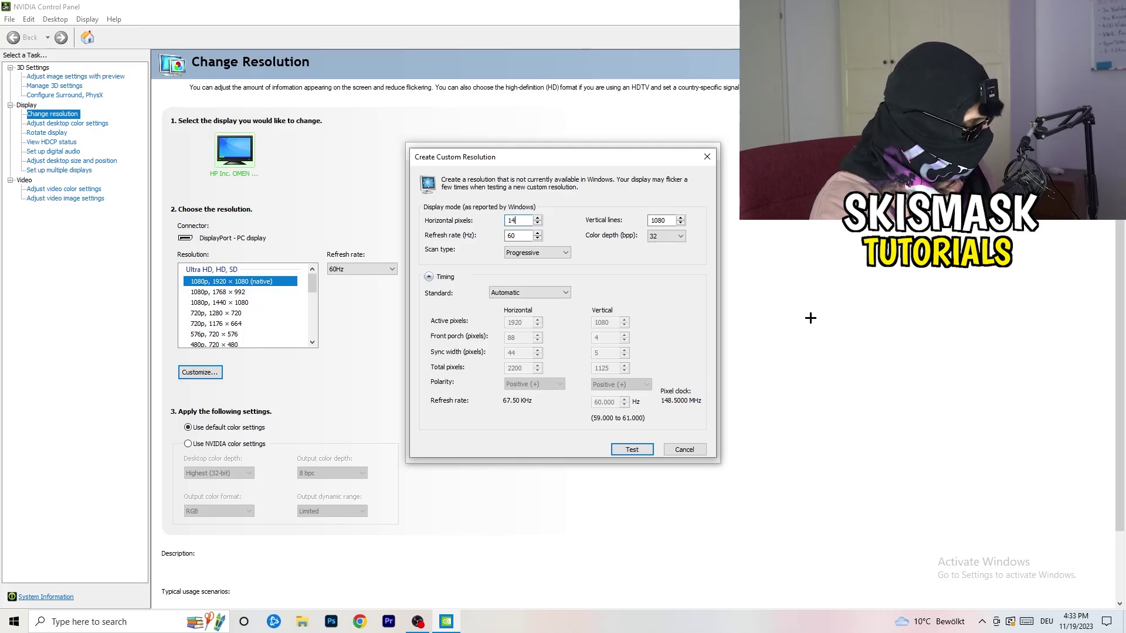
text(440)
double_click(658, 221)
text(10)
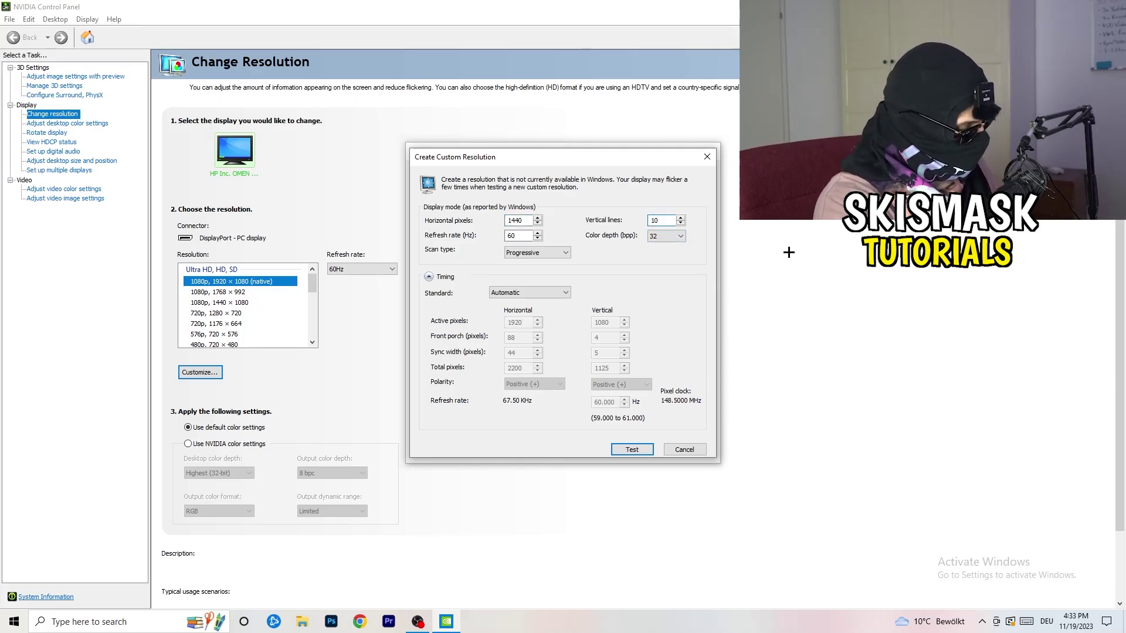
text(40)
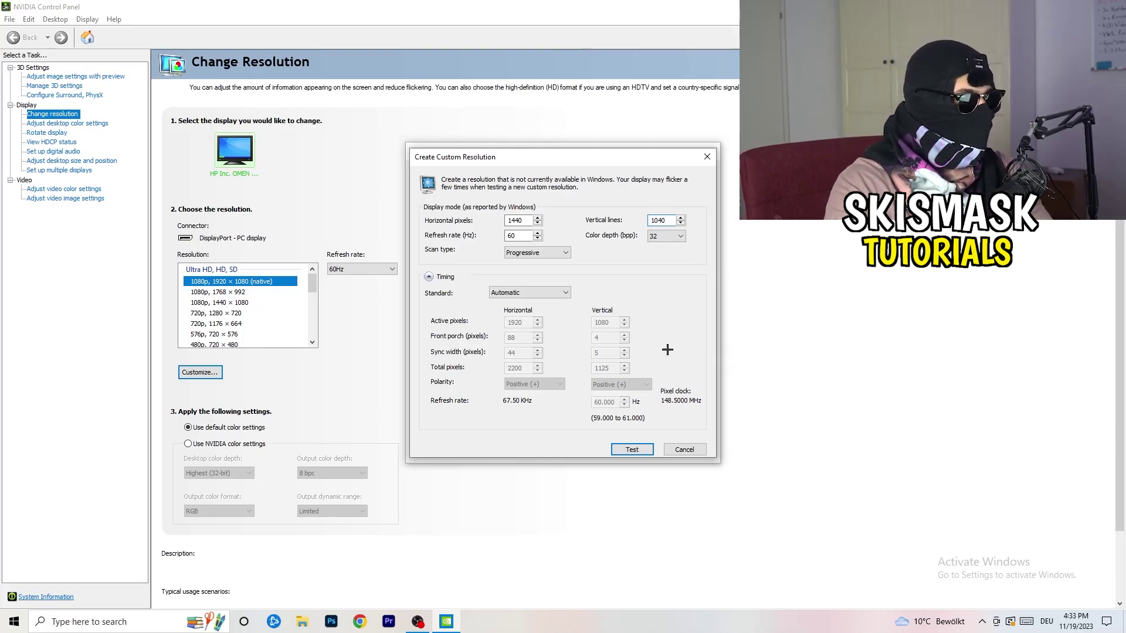
click(535, 252)
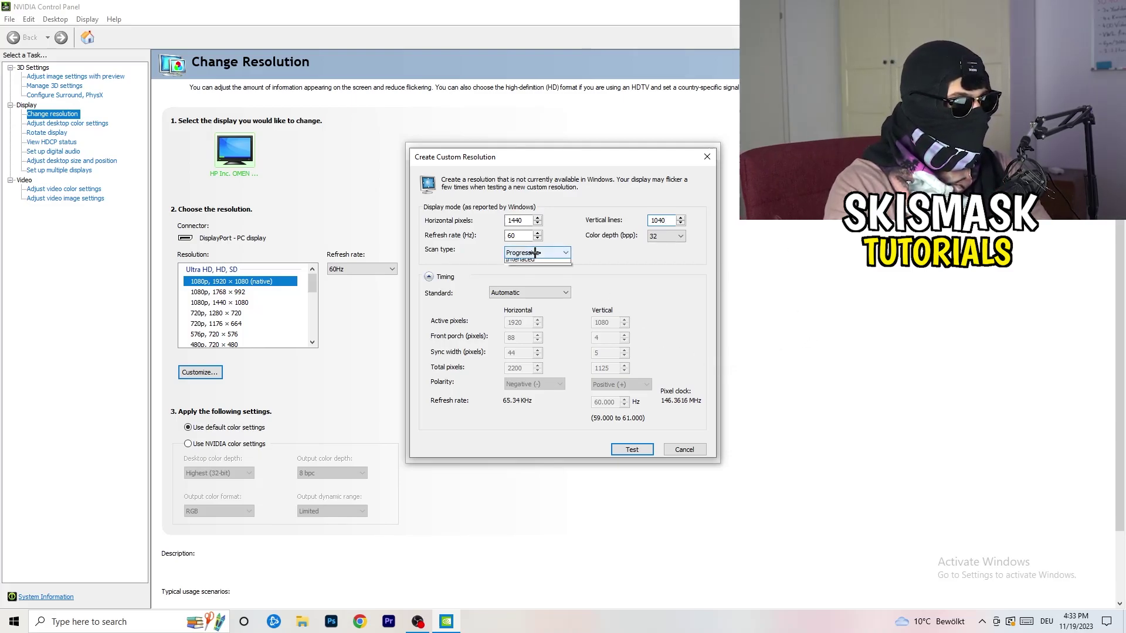
click(613, 253)
click(544, 293)
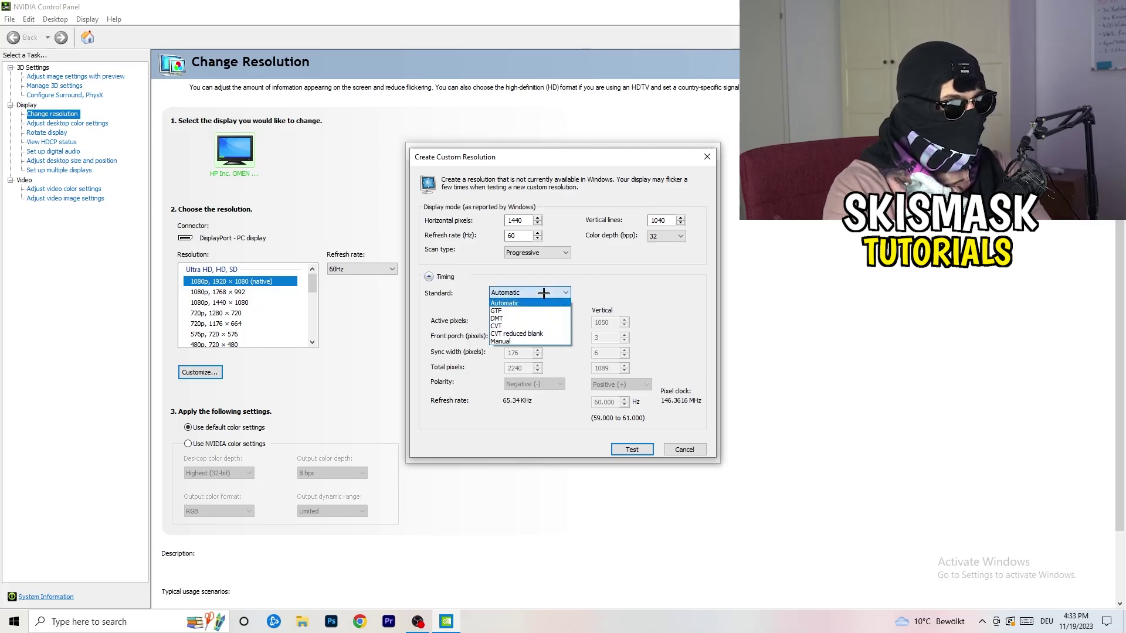
click(618, 301)
click(526, 293)
click(657, 292)
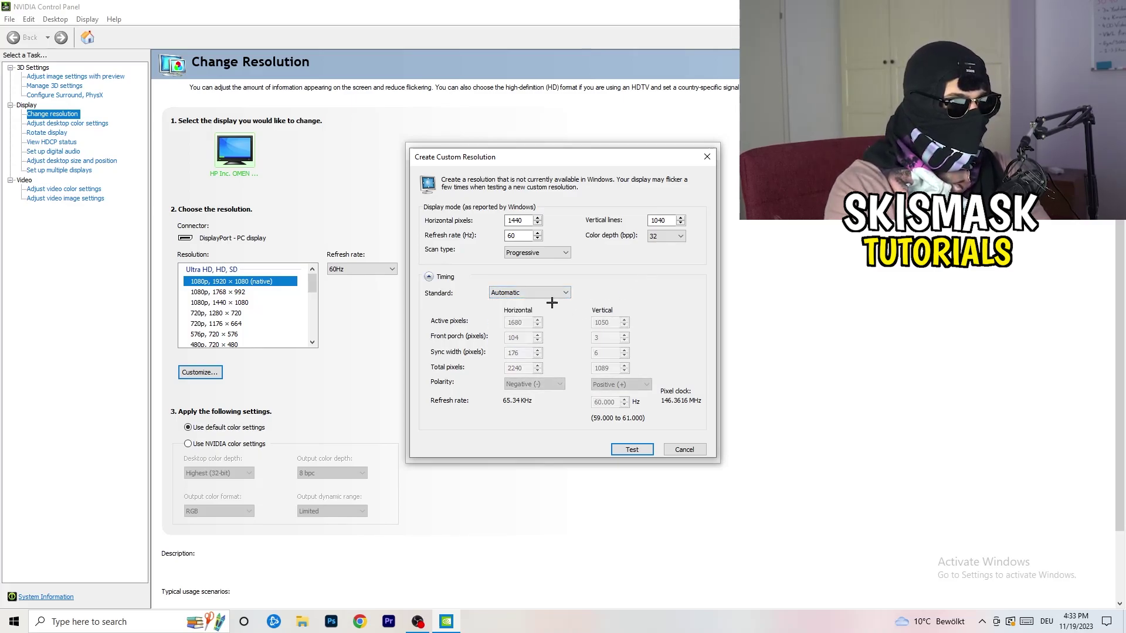
click(528, 293)
click(531, 330)
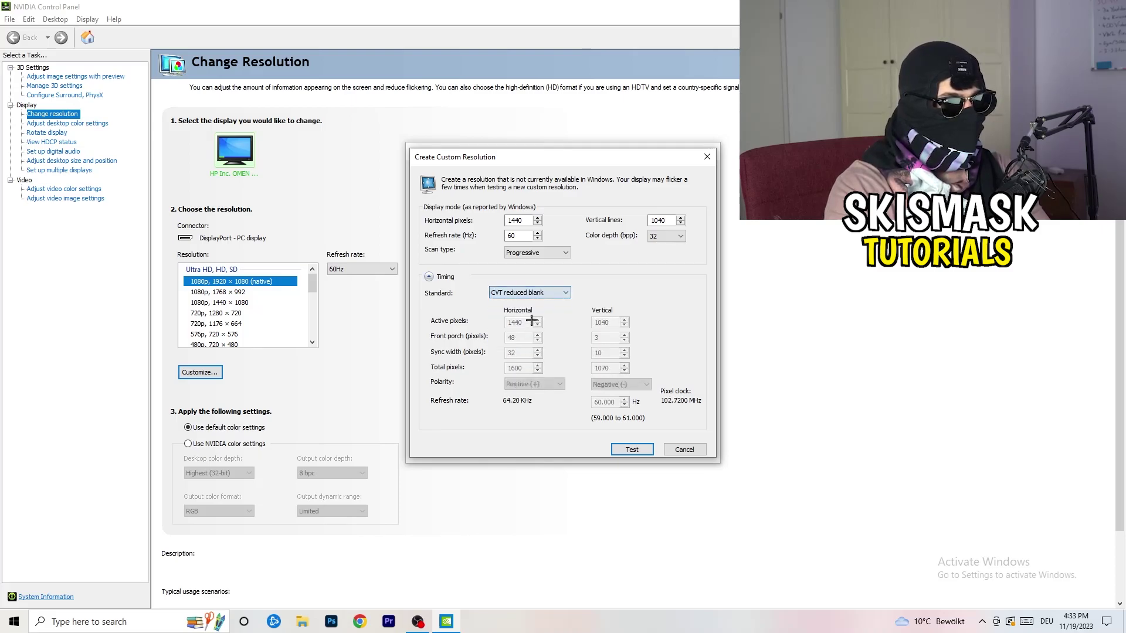
click(711, 153)
click(711, 154)
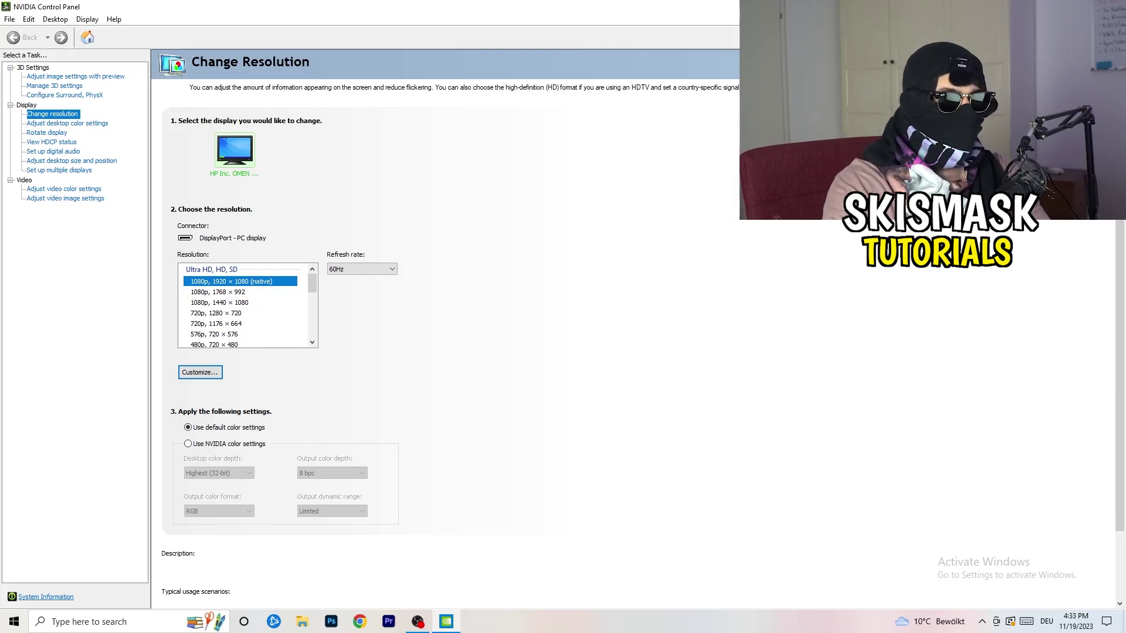
Step: Close NVIDIA Control Panel and launch Windows Settings from the Start menu
key(alt+F4)
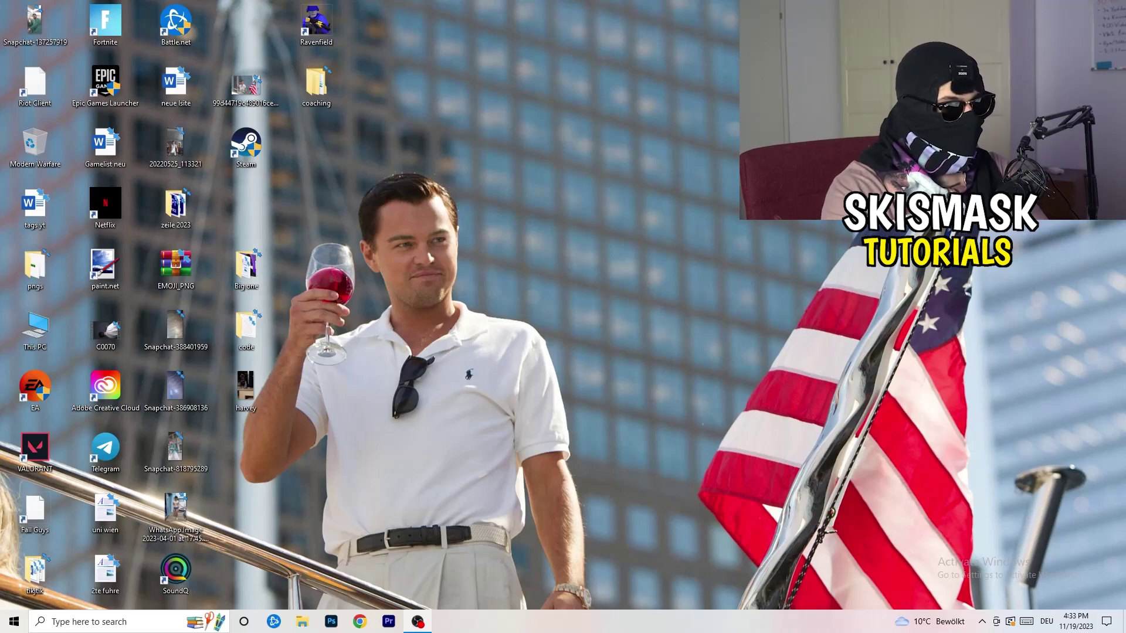
click(14, 622)
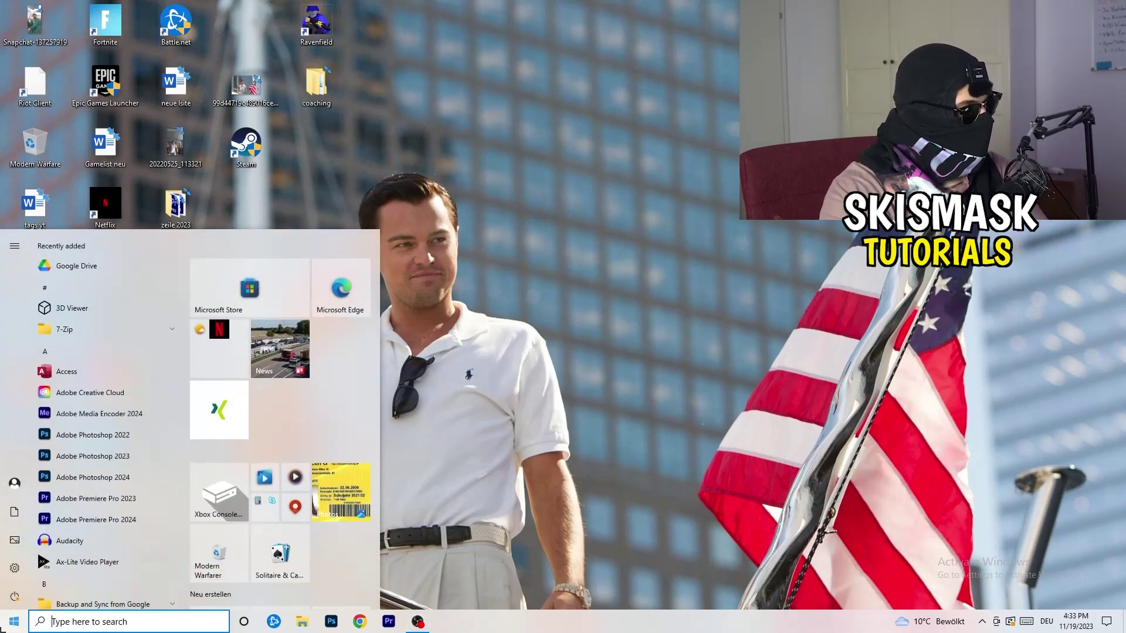
click(15, 568)
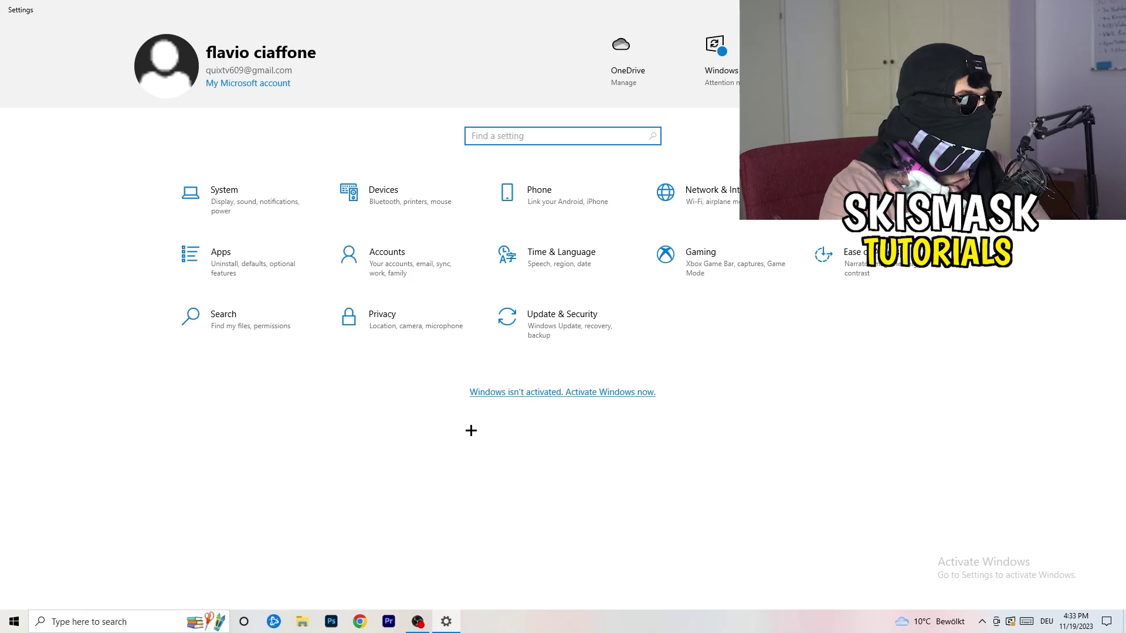
Step: On the Display page, keep scaling at 100% (Recommended), then return to Settings home
click(249, 212)
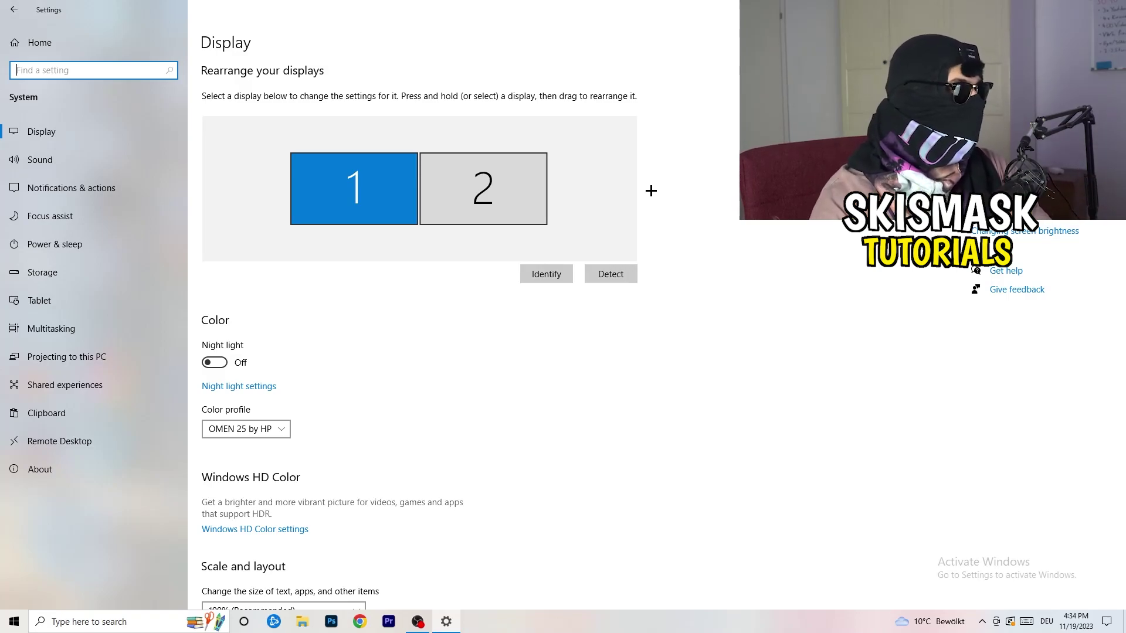
scroll(380, 293, down, 4)
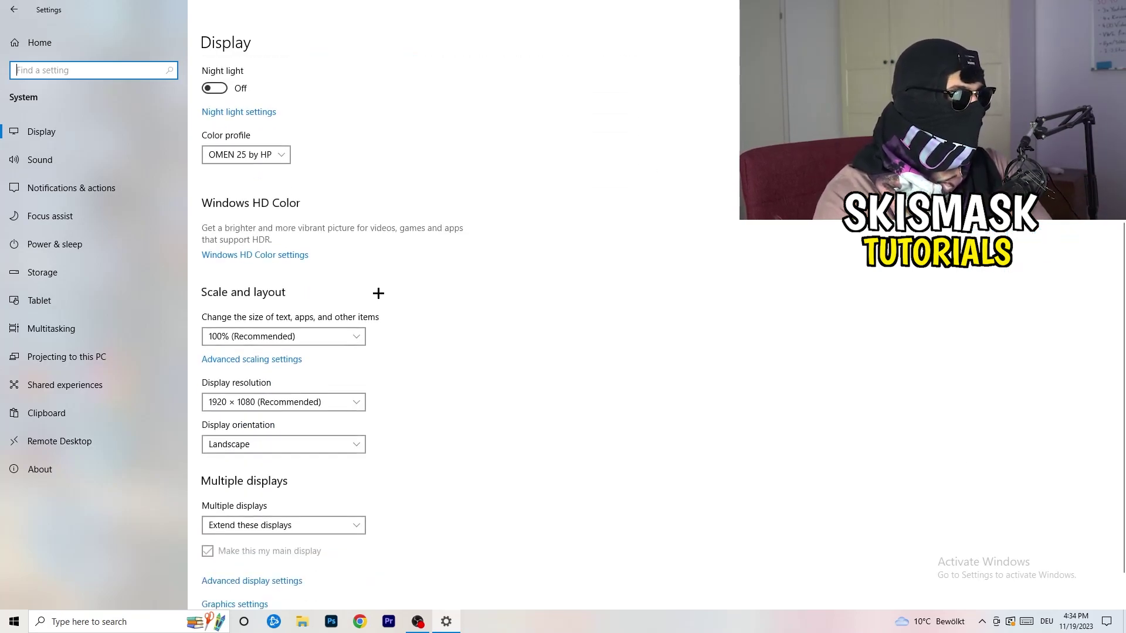
click(269, 154)
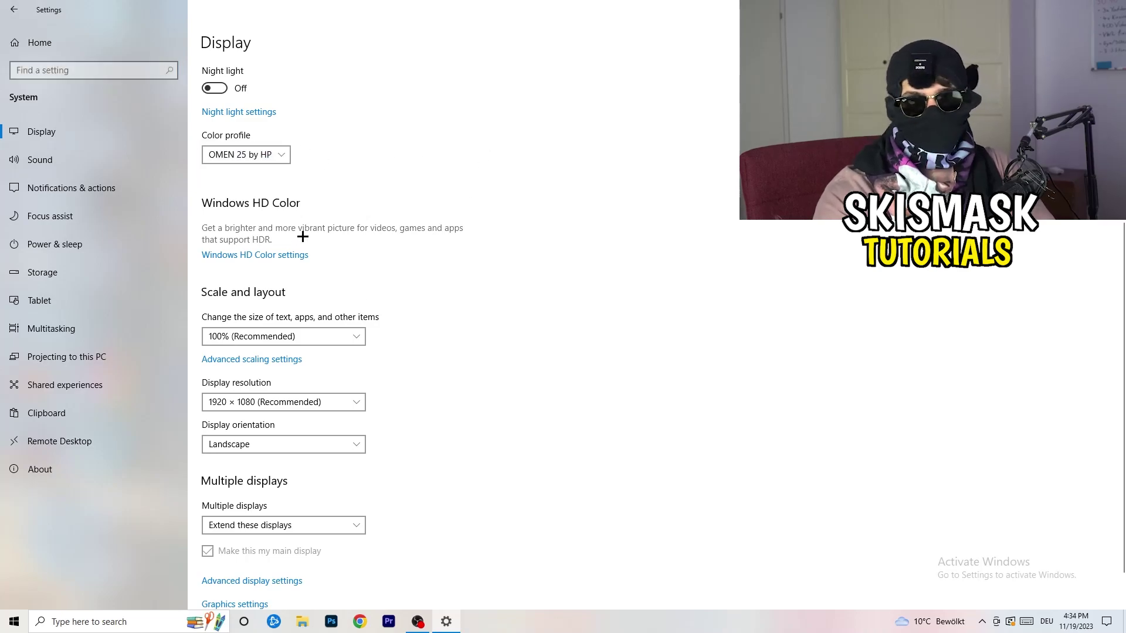
scroll(261, 252, down, 1)
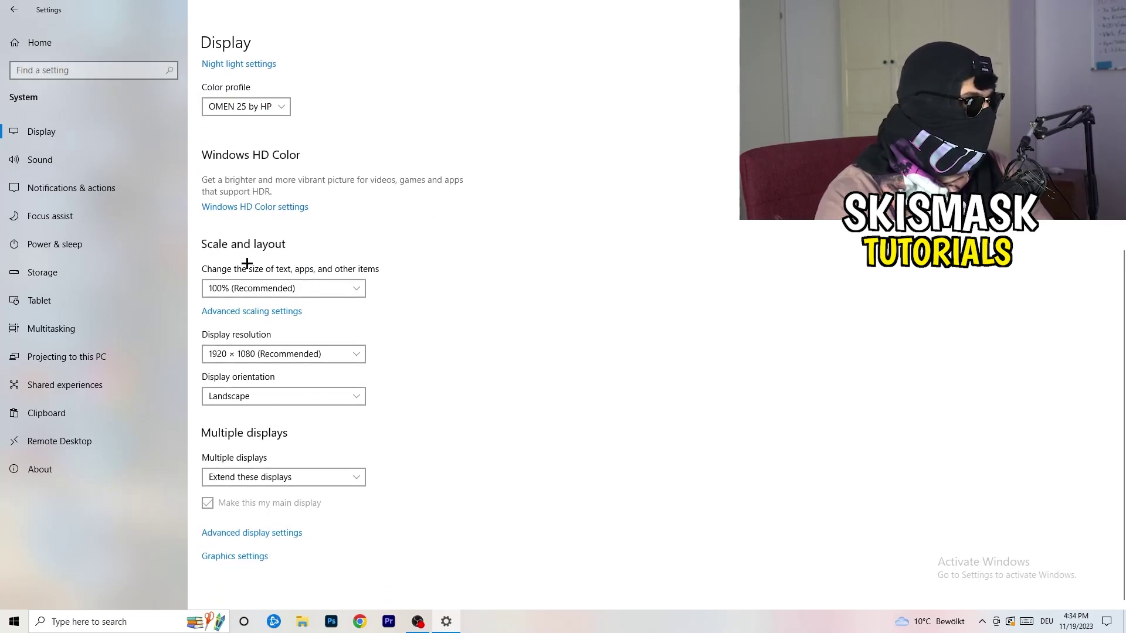
click(347, 288)
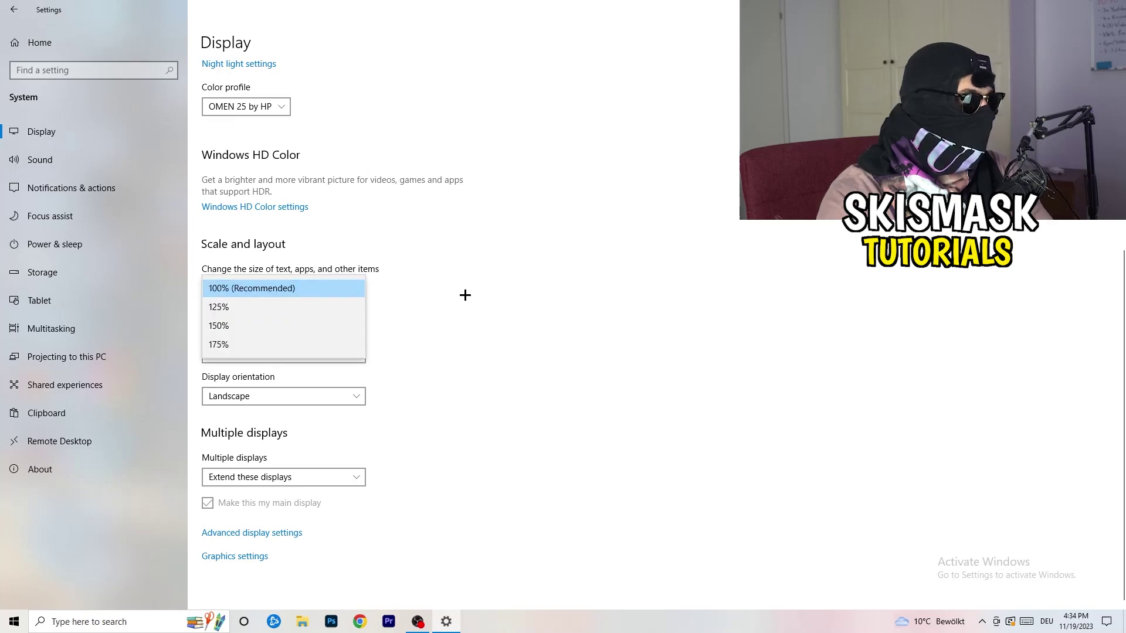
click(552, 275)
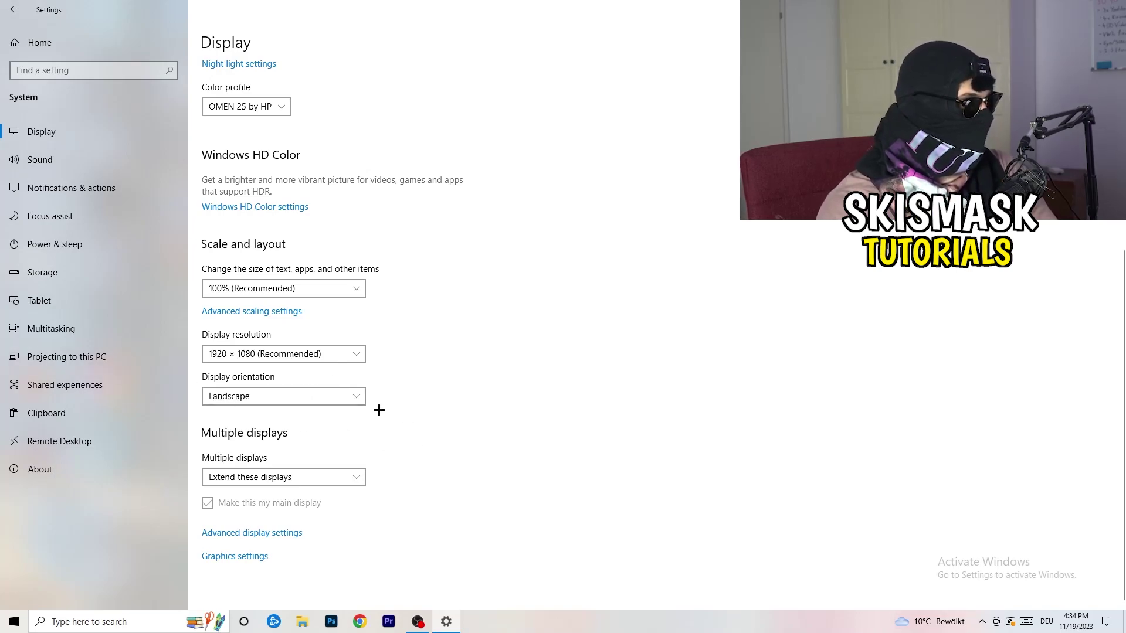
key(alt+Left)
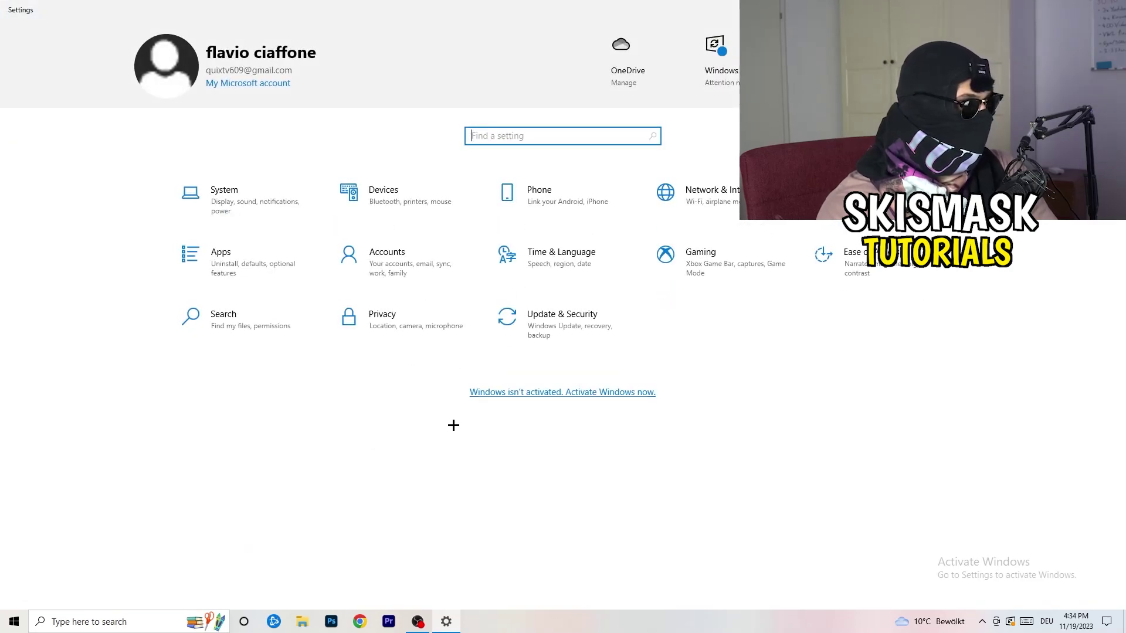
Step: Go to the Gaming settings category
click(733, 276)
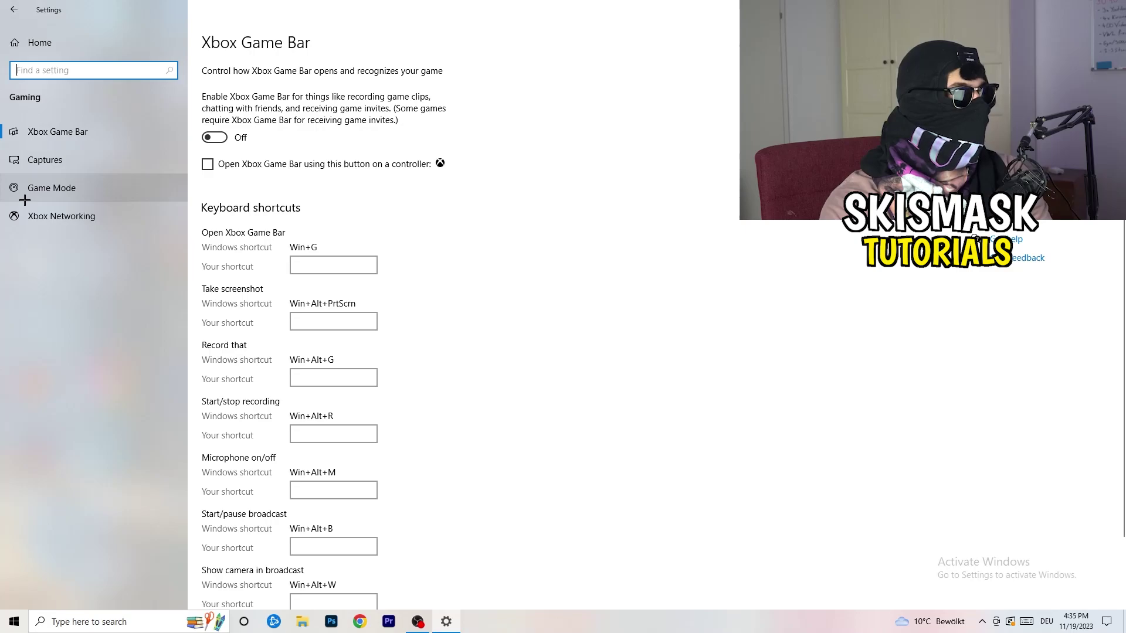
Step: Check that Game Mode is on, then close the Settings window
click(68, 185)
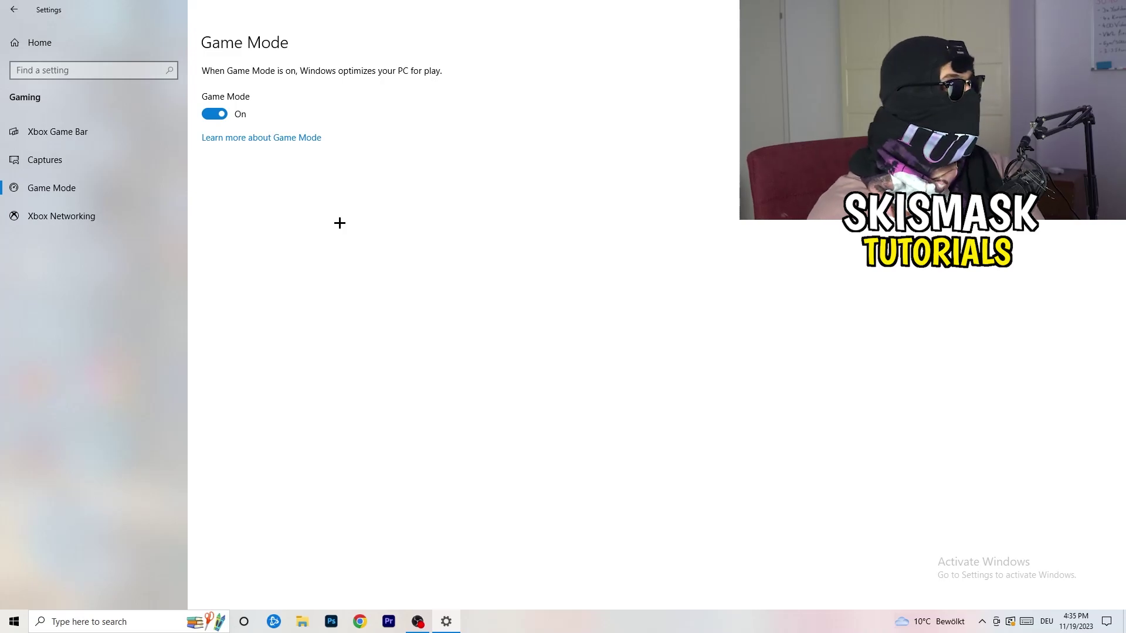
key(alt+F4)
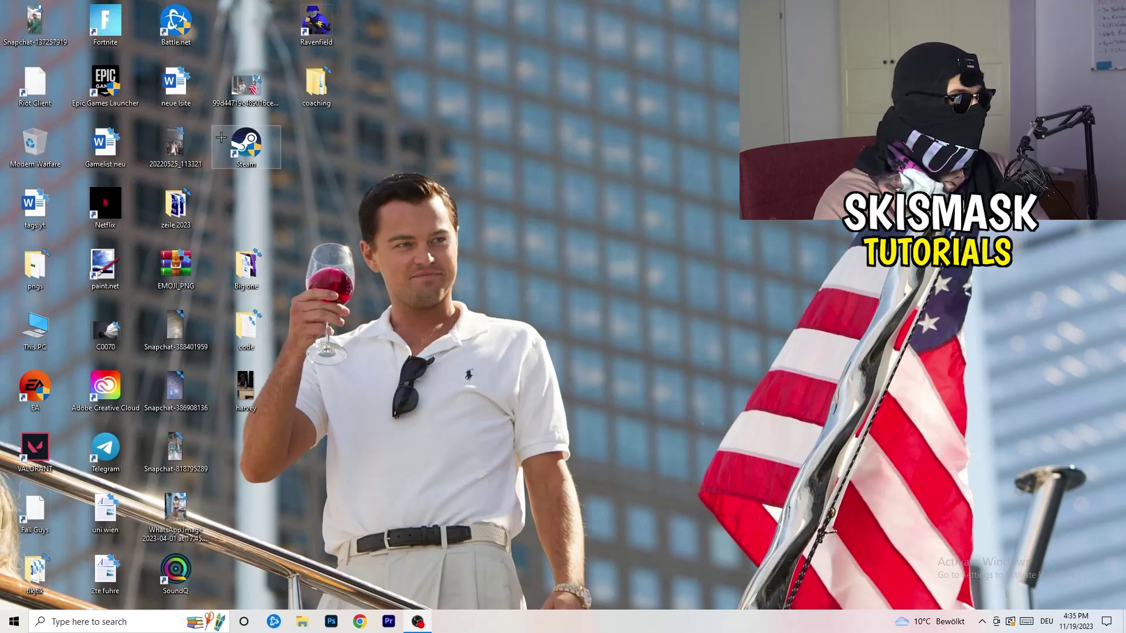
Step: Move the Steam shortcut to open desktop space and bring up its Properties
drag(246, 150, 596, 239)
right_click(602, 203)
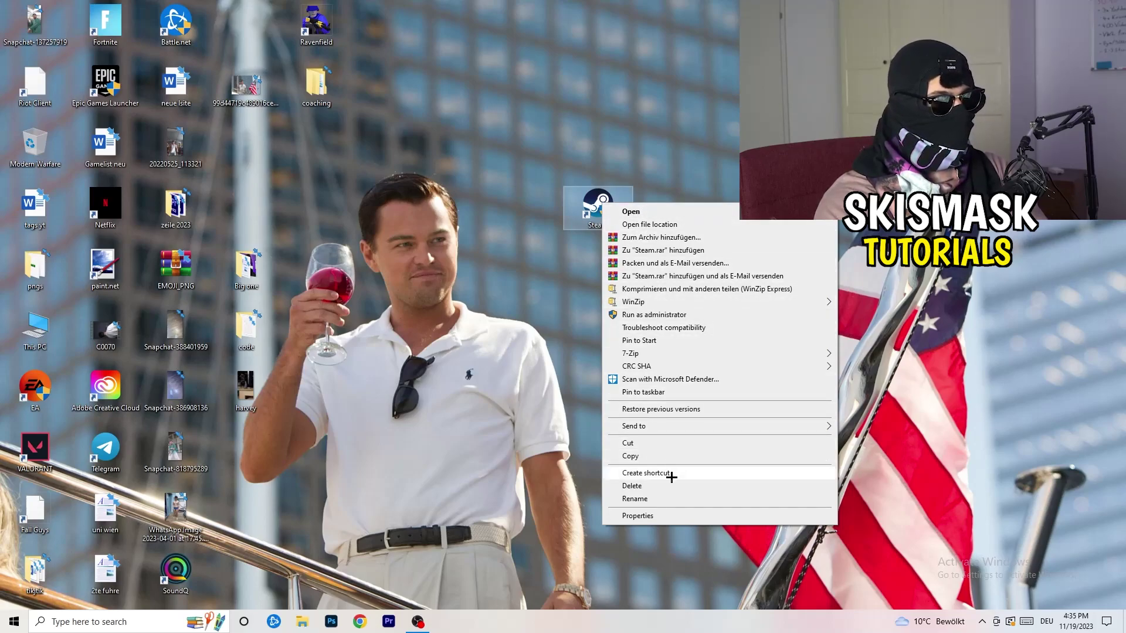
click(677, 516)
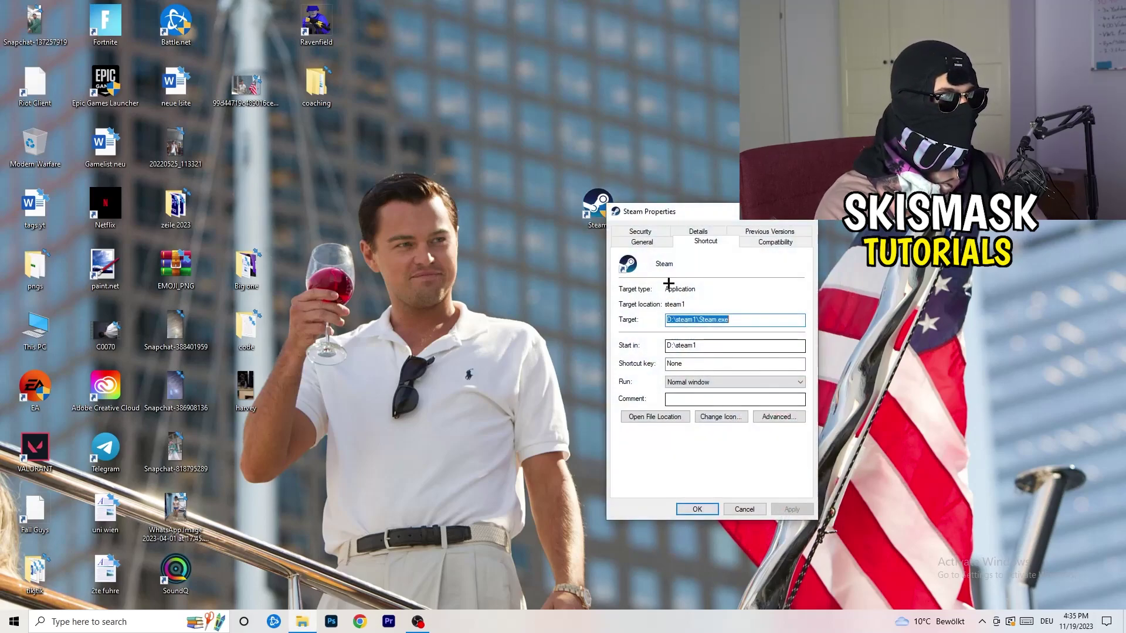
drag(670, 214, 479, 111)
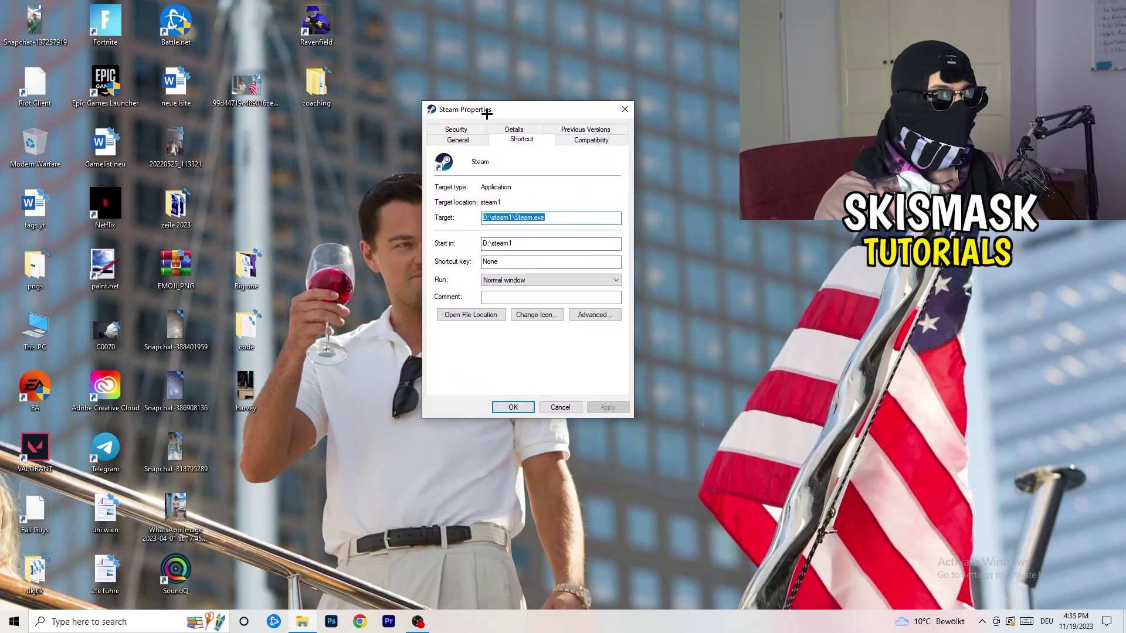
Step: Set Steam to Windows 8 compatibility mode with run as administrator, and save
click(604, 143)
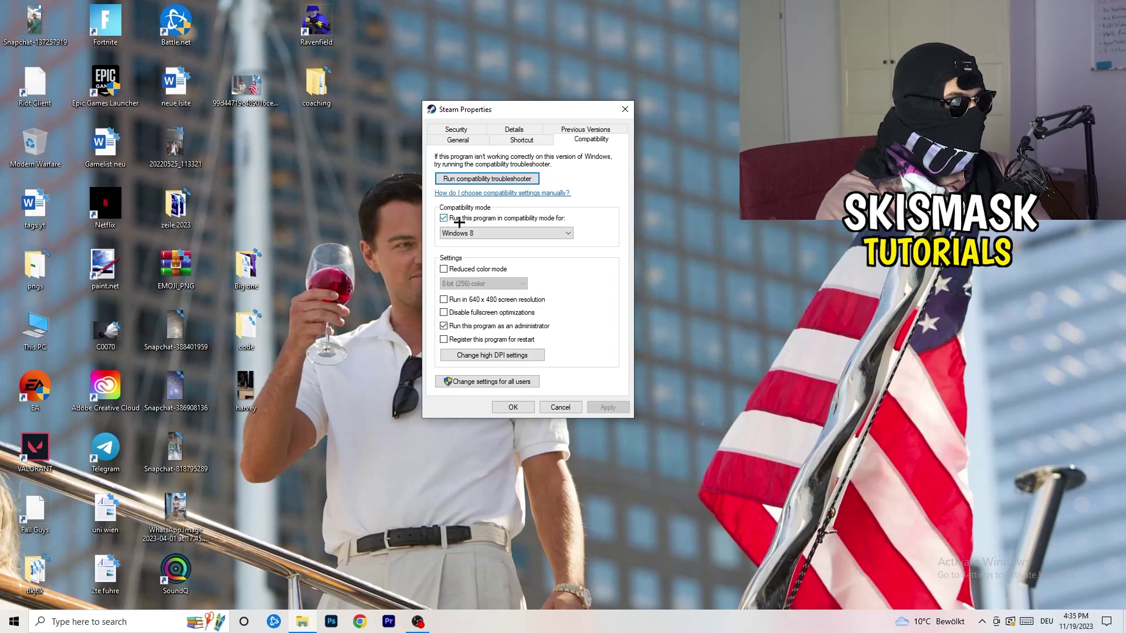
click(532, 231)
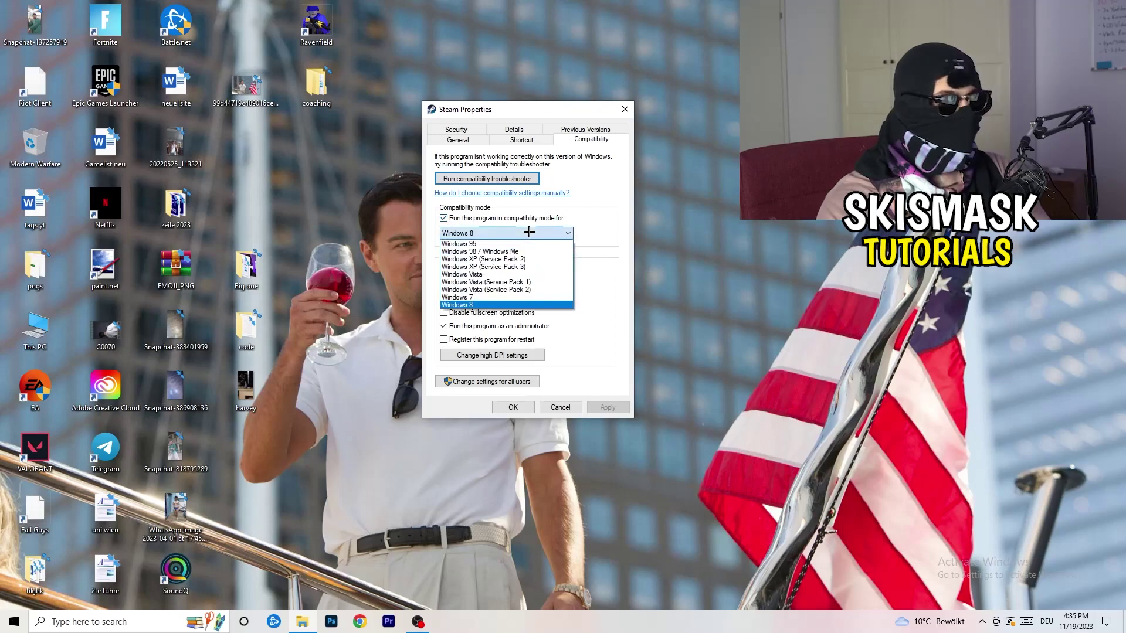
click(625, 224)
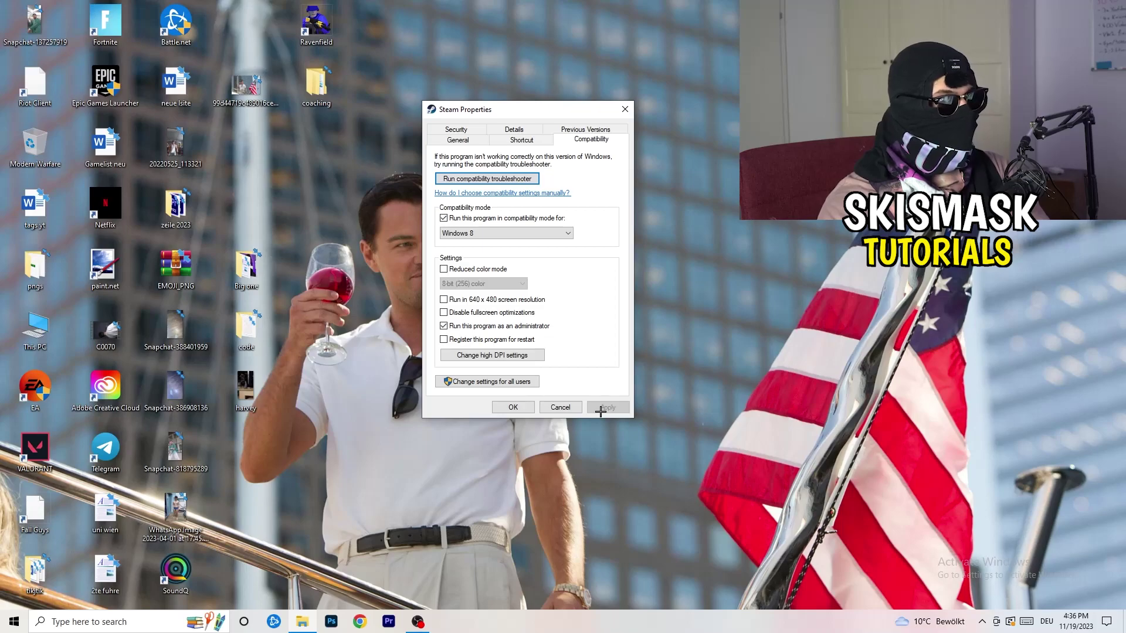
click(513, 407)
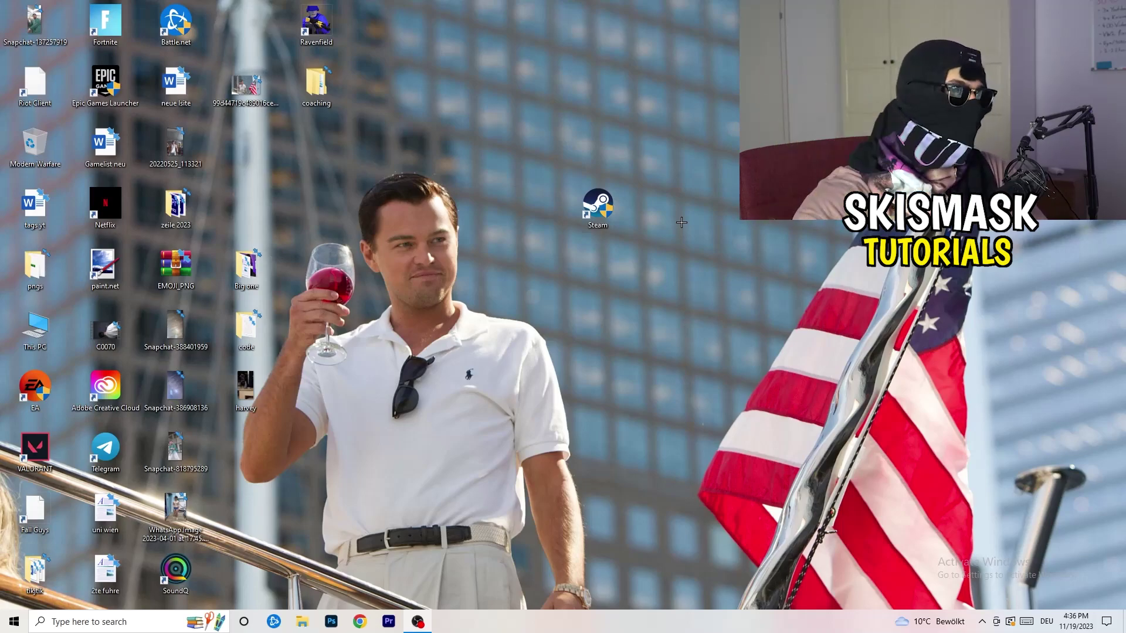
Step: Verify Steam's Windows 8 and administrator compatibility settings, then return the shortcut to its original column
drag(612, 219, 542, 218)
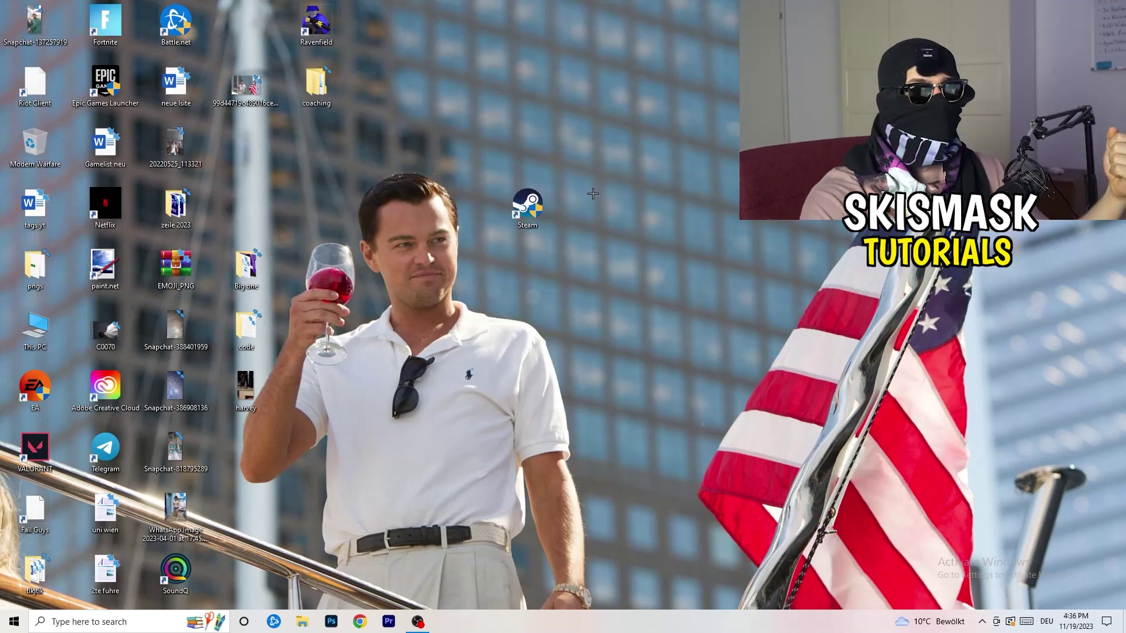
drag(539, 207, 406, 200)
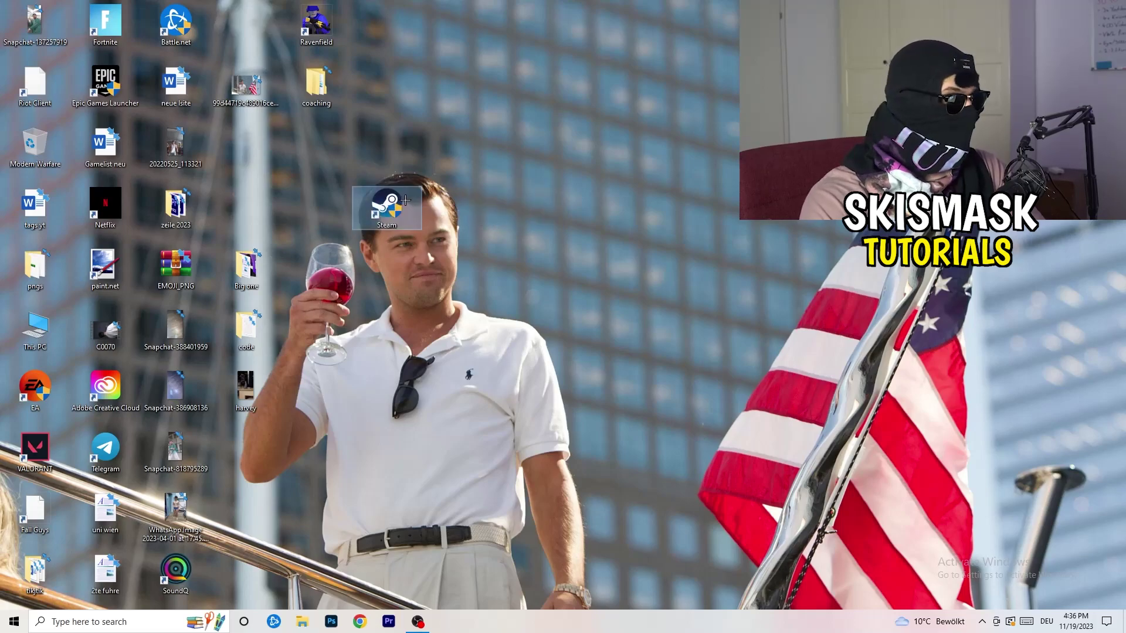
right_click(389, 204)
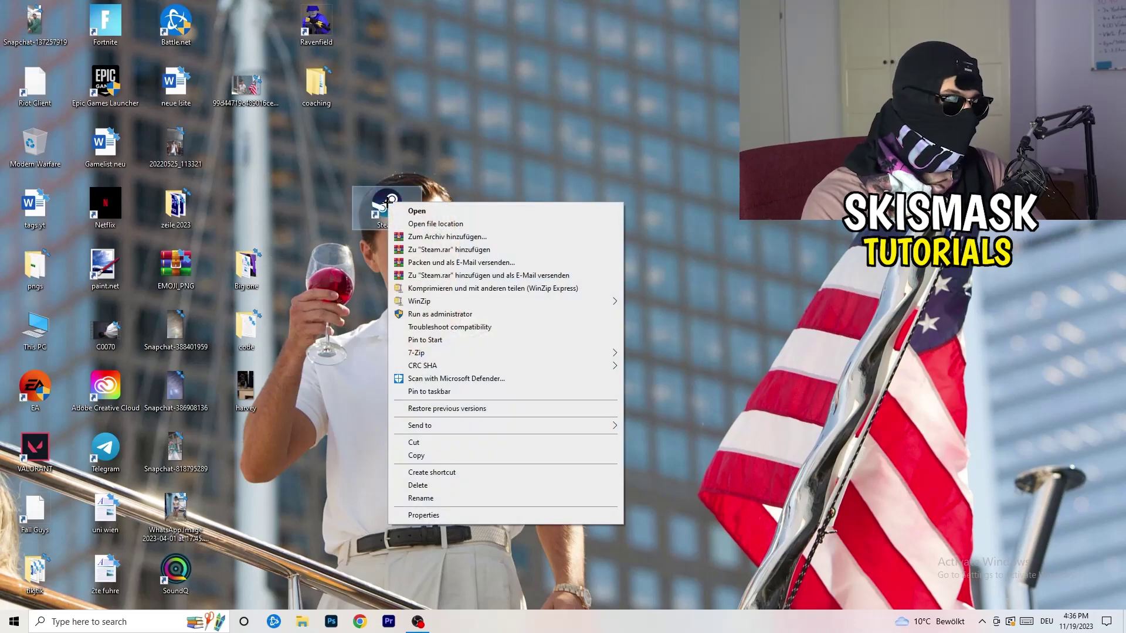
click(427, 515)
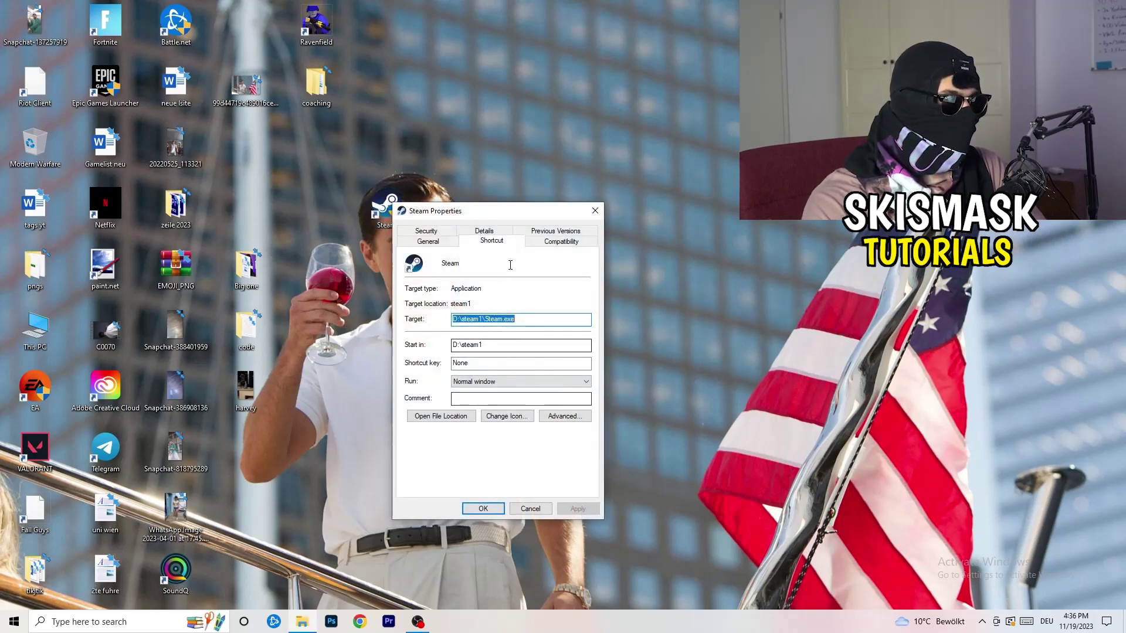
click(557, 238)
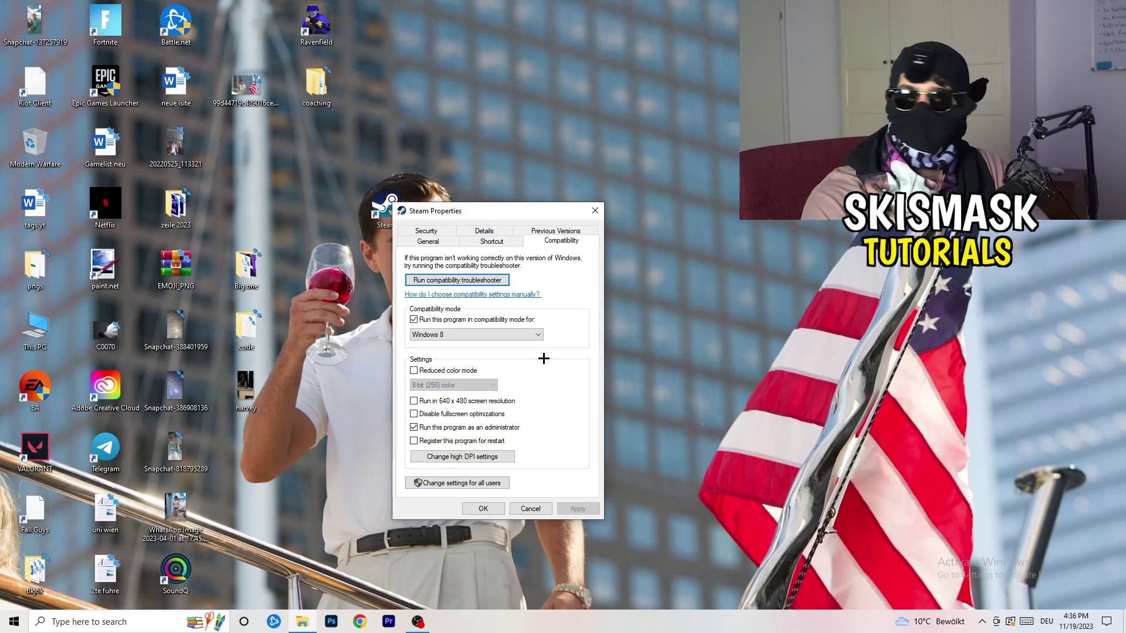
click(595, 210)
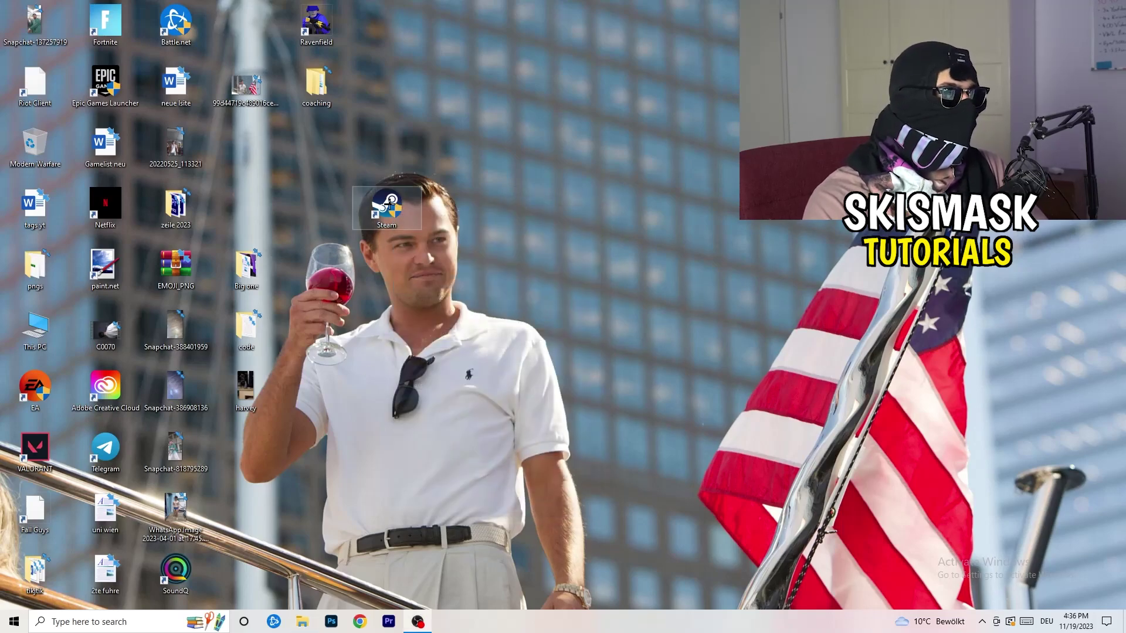
drag(387, 208, 246, 144)
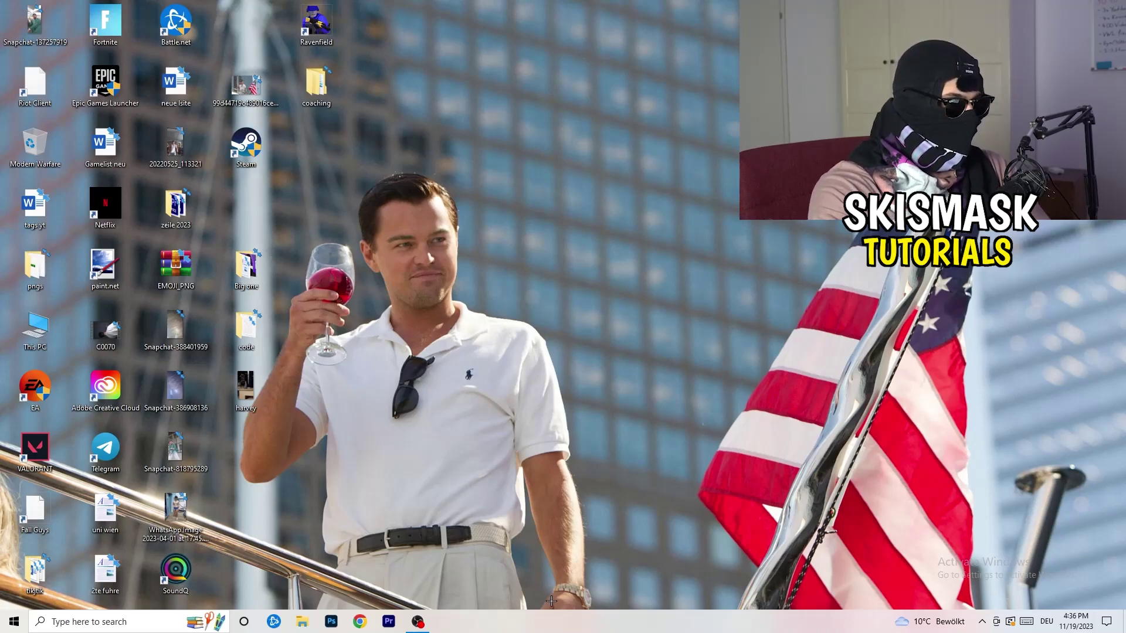
Step: Return the taskbar to the bottom edge, then start Task Manager from it maximized
drag(557, 616, 560, 175)
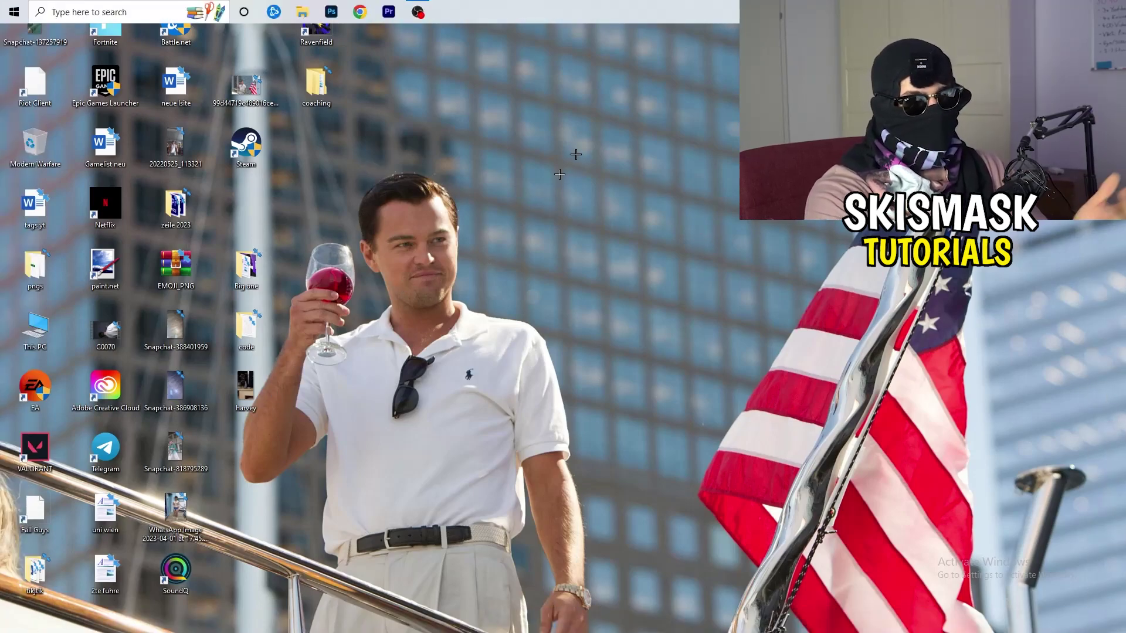
drag(598, 364, 645, 628)
right_click(600, 623)
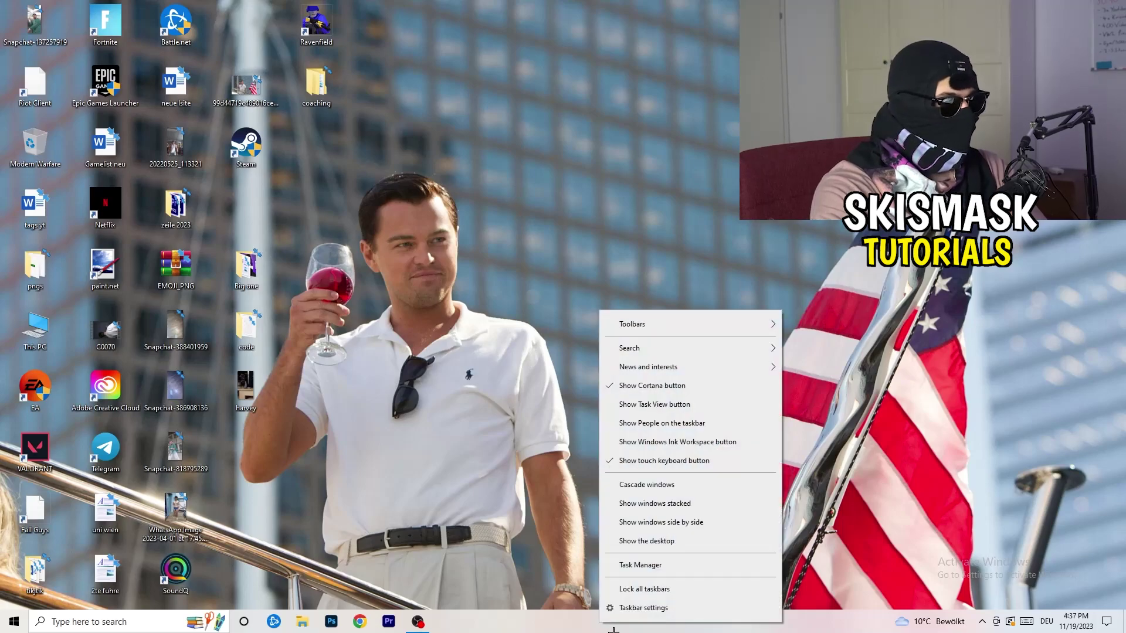
click(645, 589)
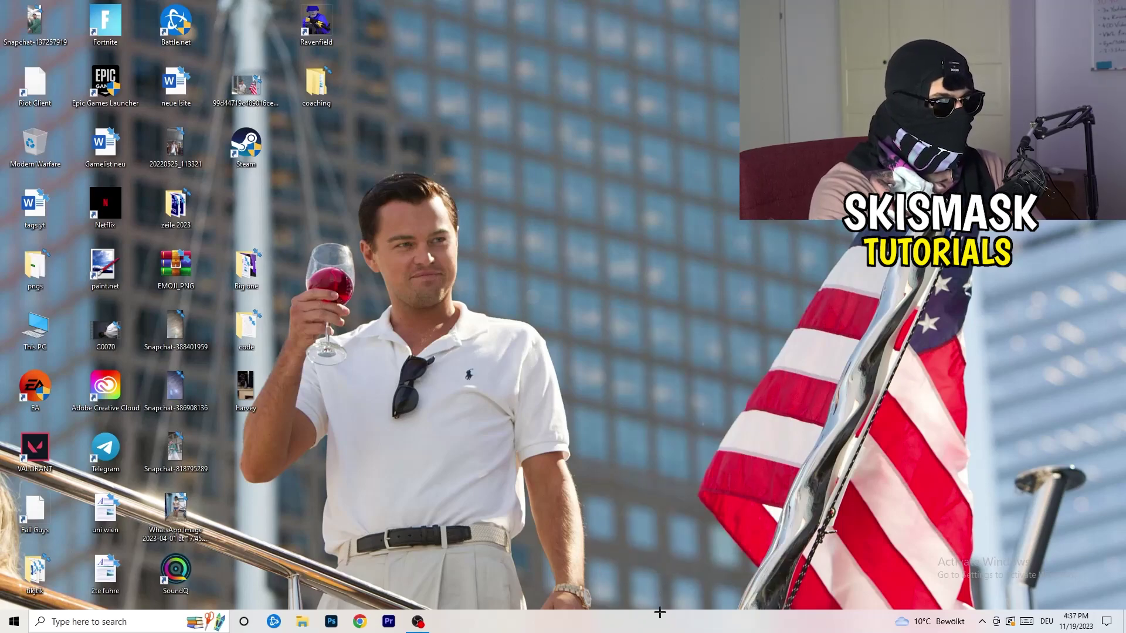
click(649, 24)
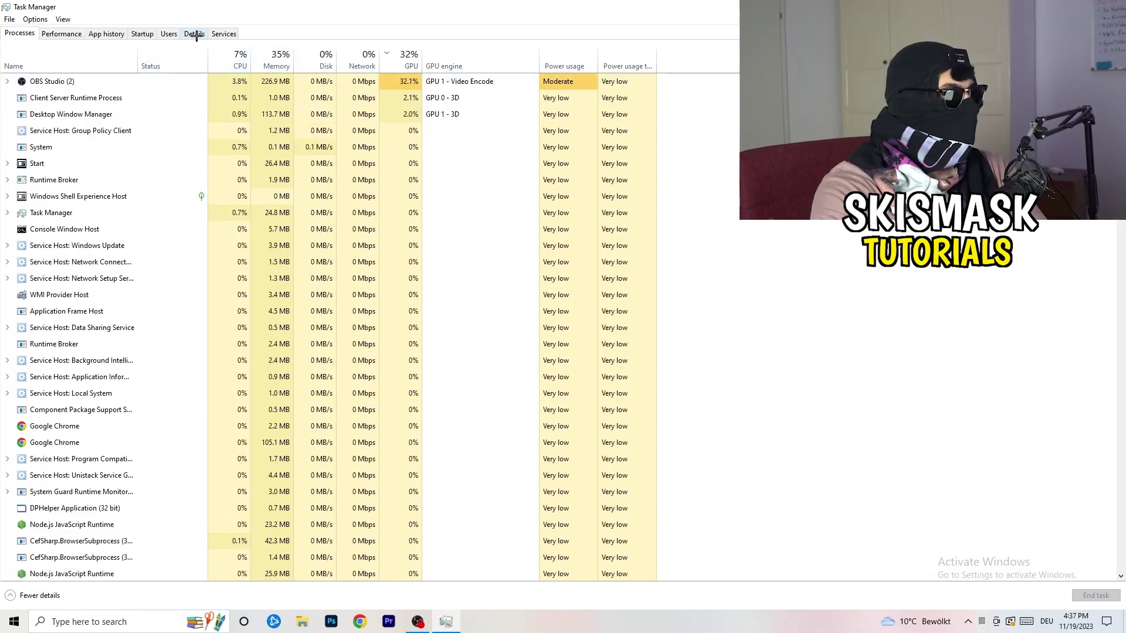
Step: On the Details tab, show the Set priority levels for the Creative Cloud helper process
click(194, 34)
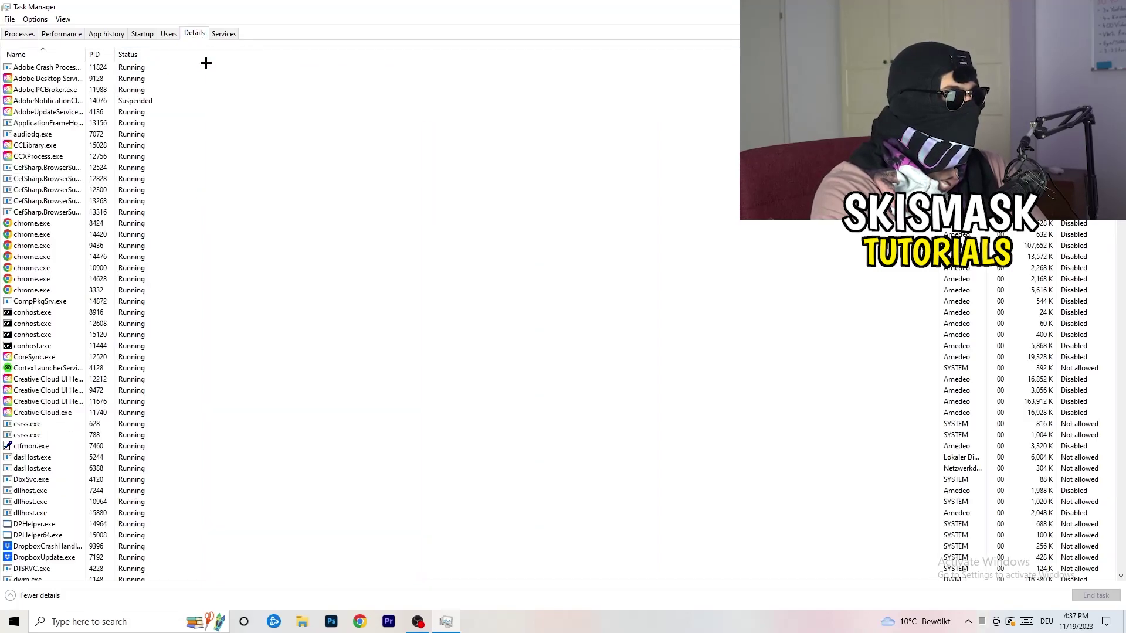
right_click(33, 391)
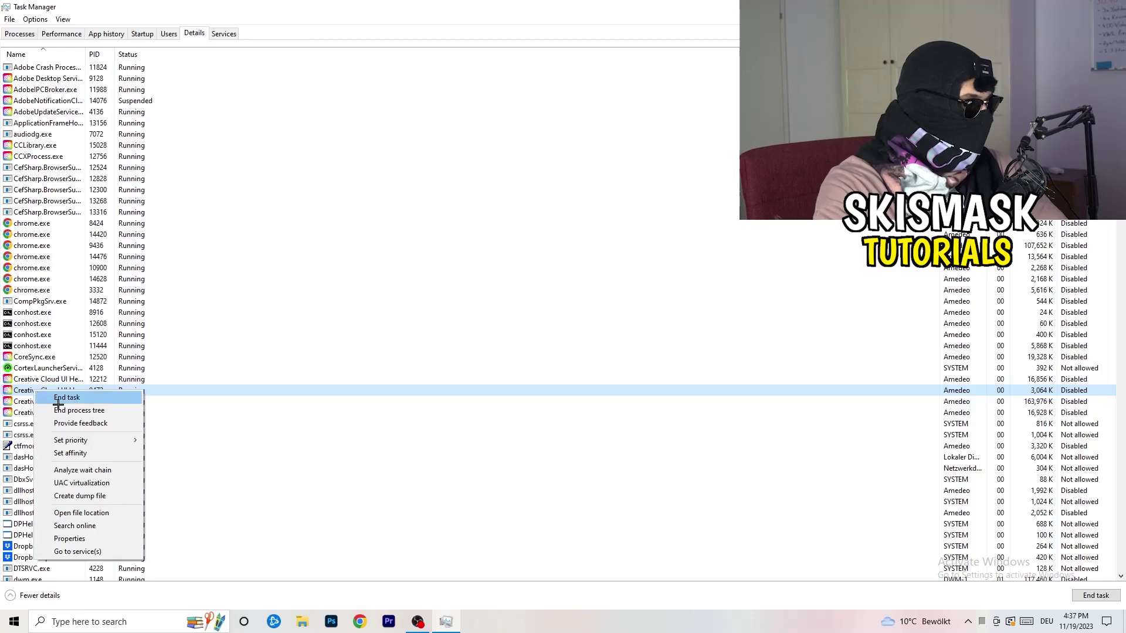
mouse_move(137, 438)
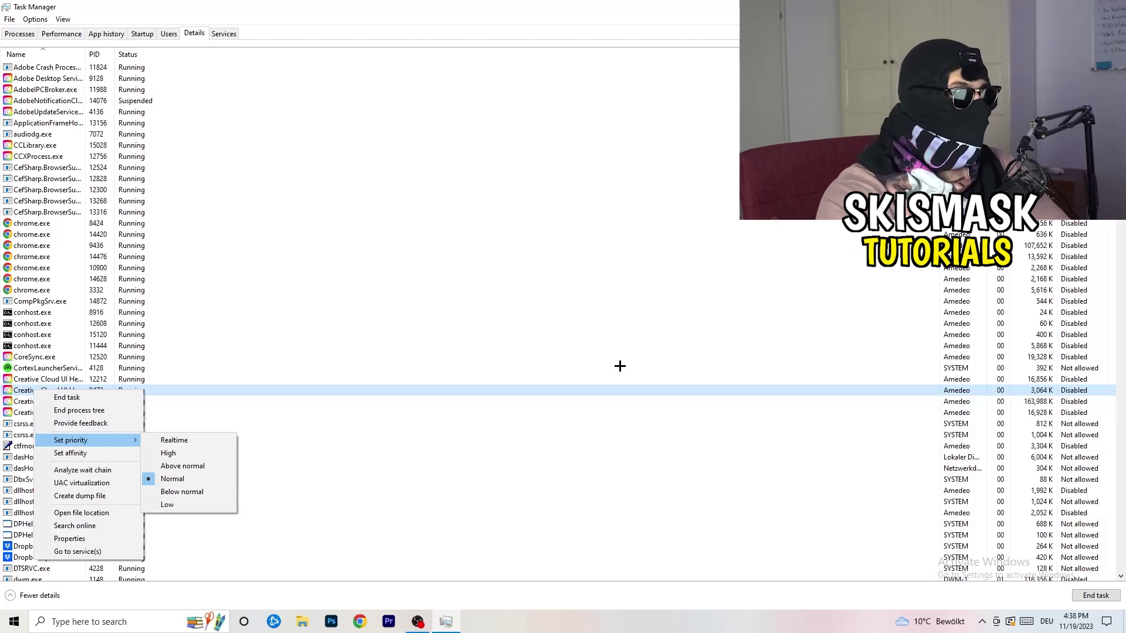
Step: Dismiss the priority menus with Esc, leaving the process priority at Normal
key(Escape)
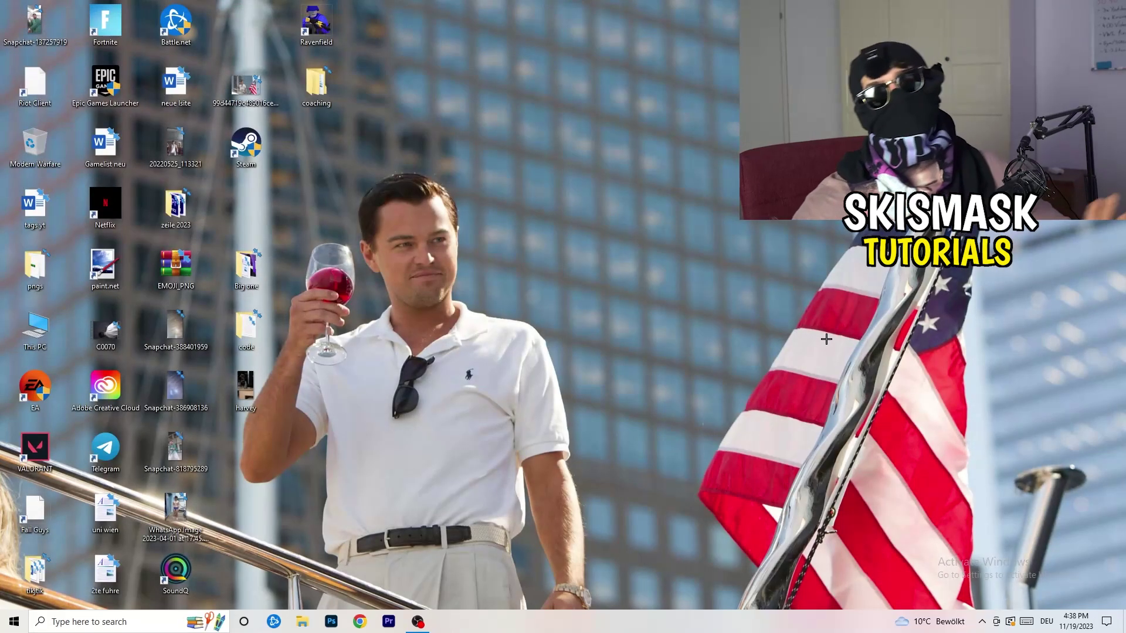